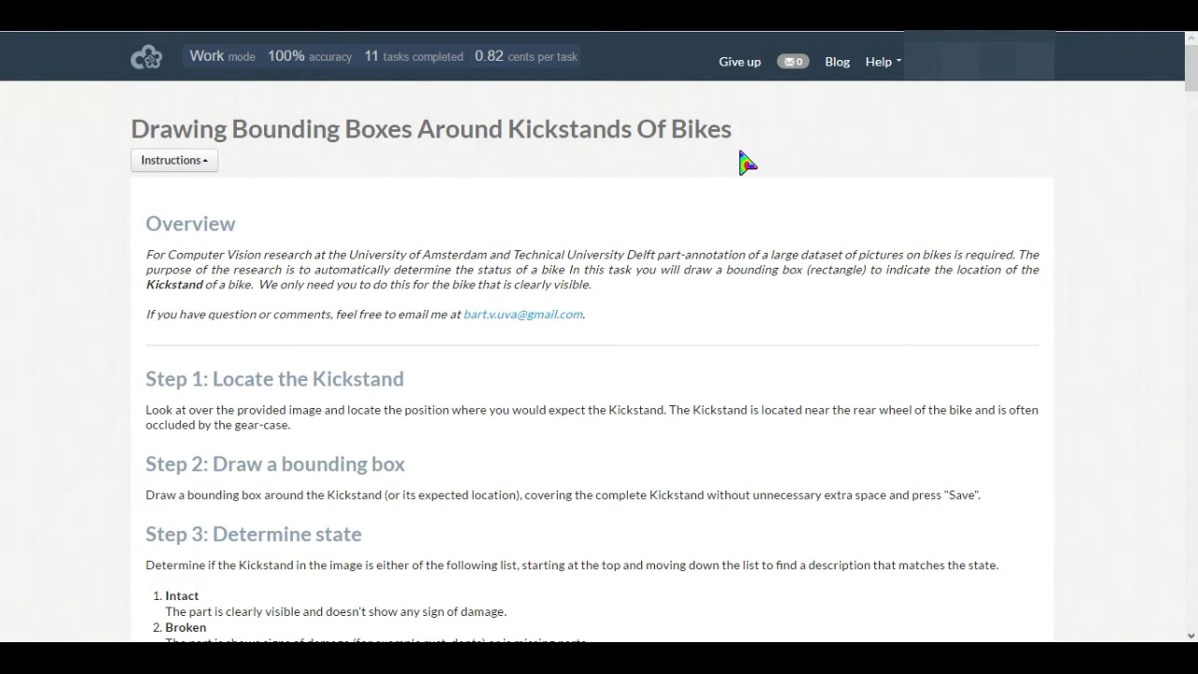
# - Read through the state definitions, Intact/Broken/Absent/Occluded examples and Rules & Tips down to the first bike photo
pyautogui.scroll(-5, 745, 228)
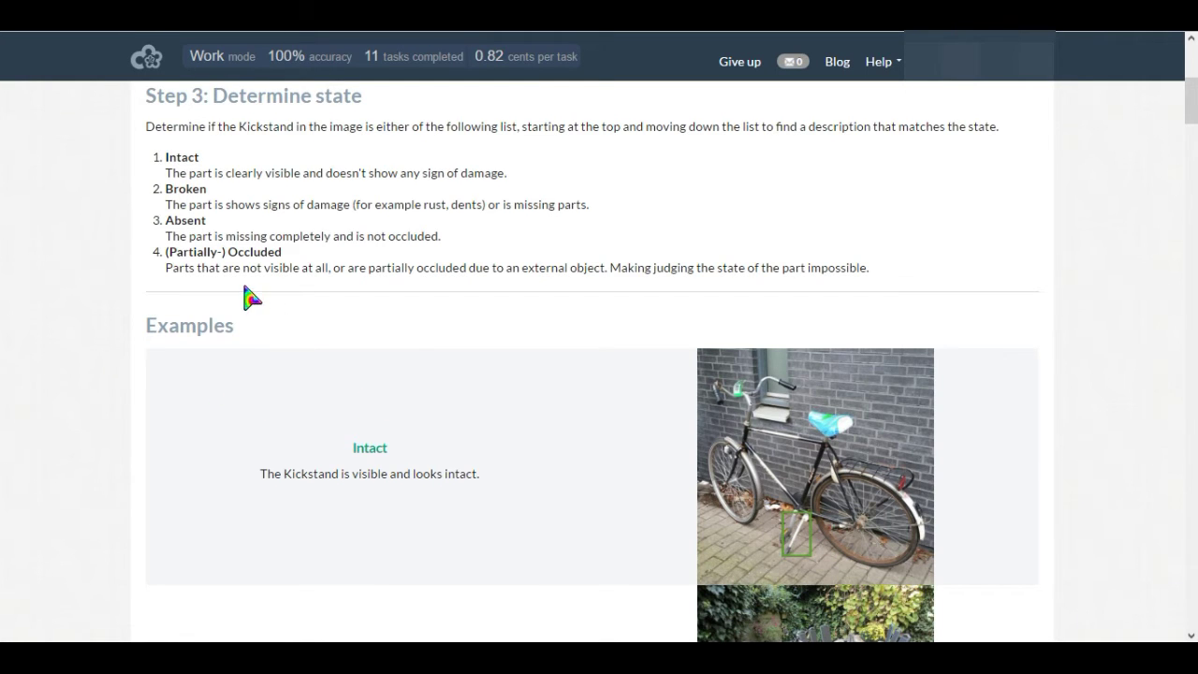
pyautogui.scroll(-1, 516, 377)
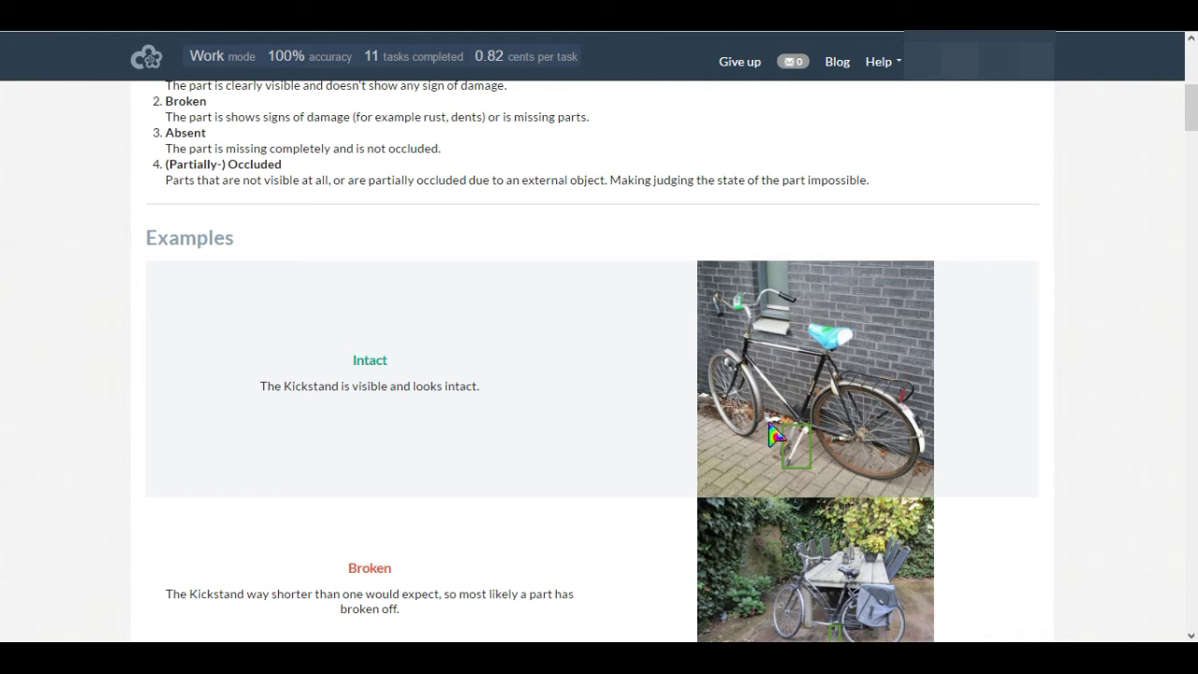
pyautogui.scroll(-2, 674, 375)
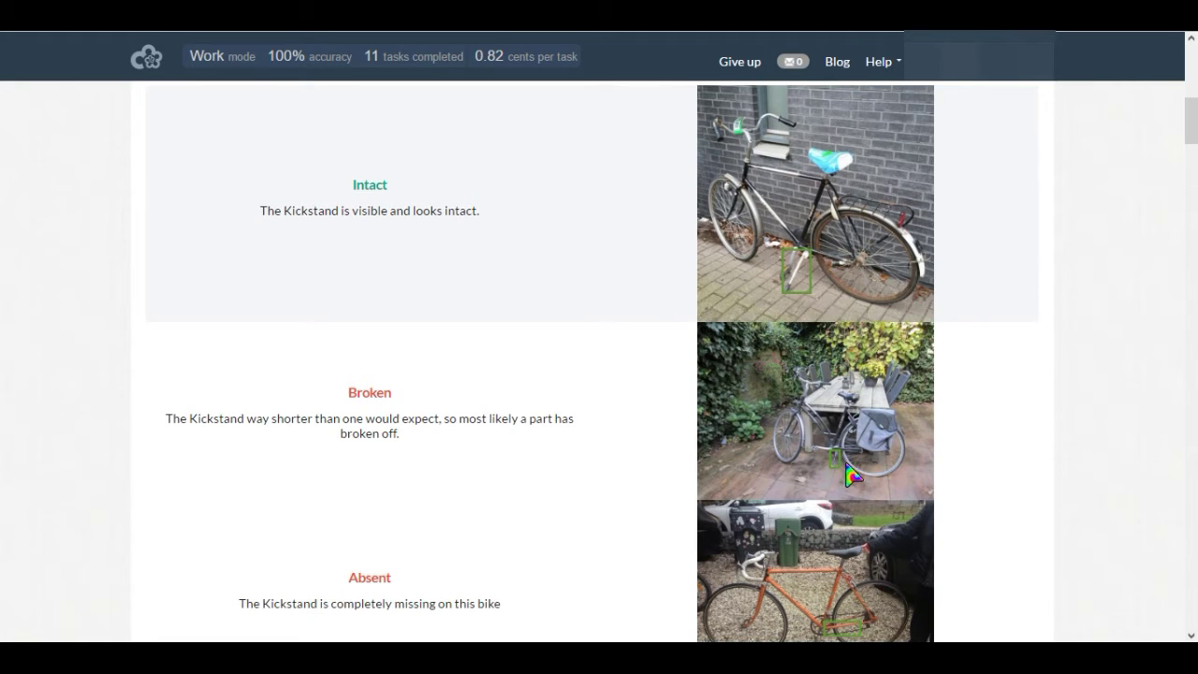
pyautogui.scroll(-3, 870, 461)
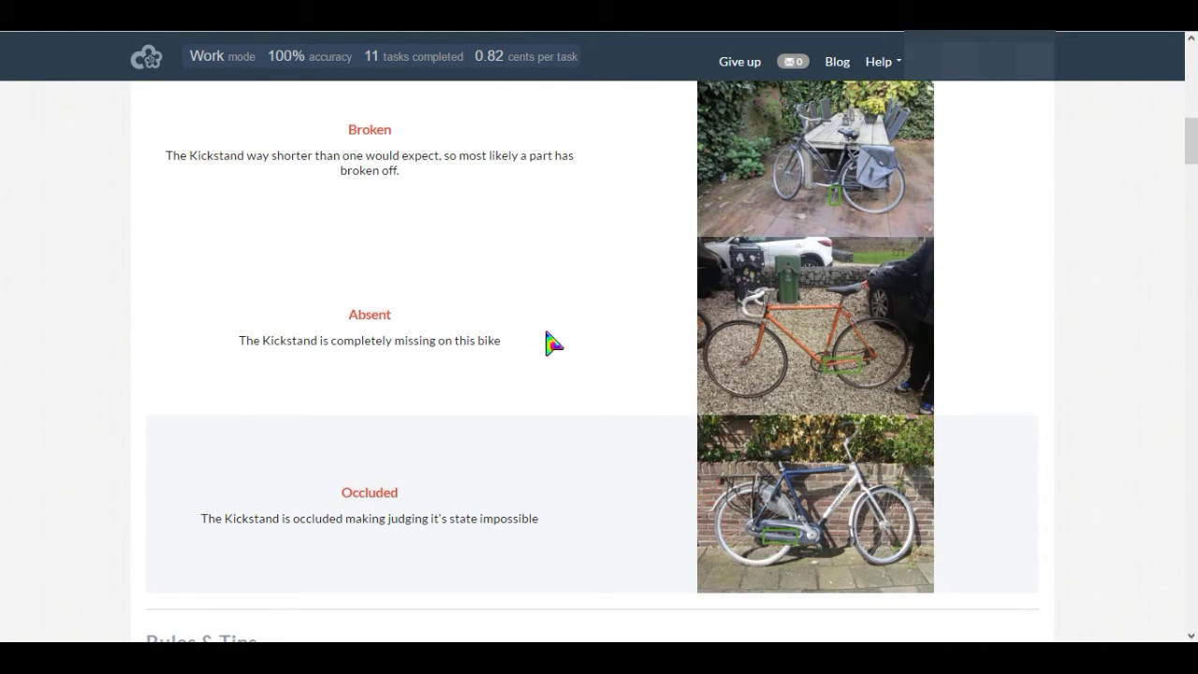
pyautogui.scroll(-1, 812, 348)
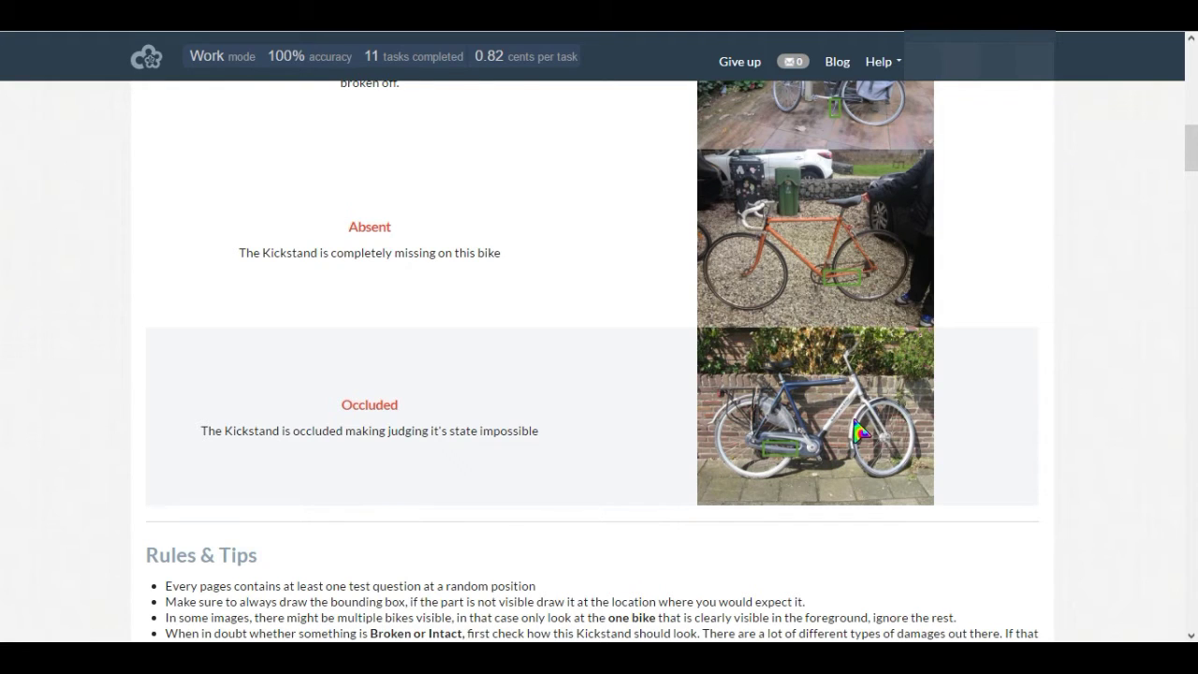
pyautogui.scroll(-4, 935, 381)
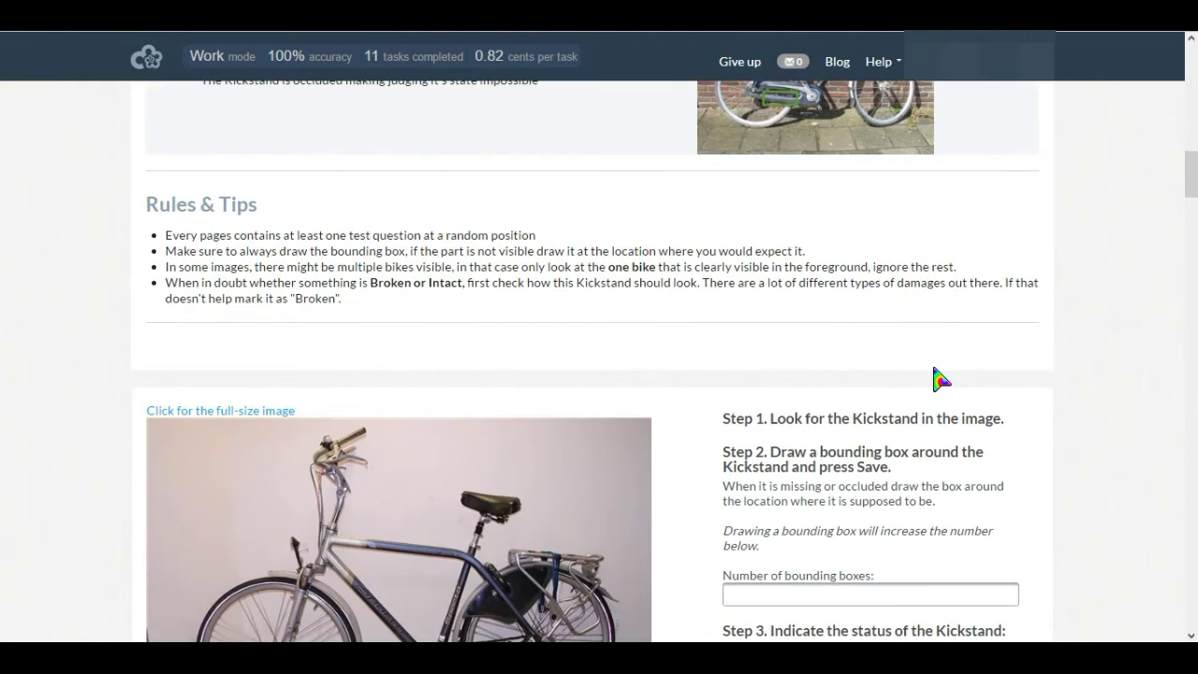
# - Box and save the first bike's kickstand area, marking its status Absent
pyautogui.scroll(-3, 941, 379)
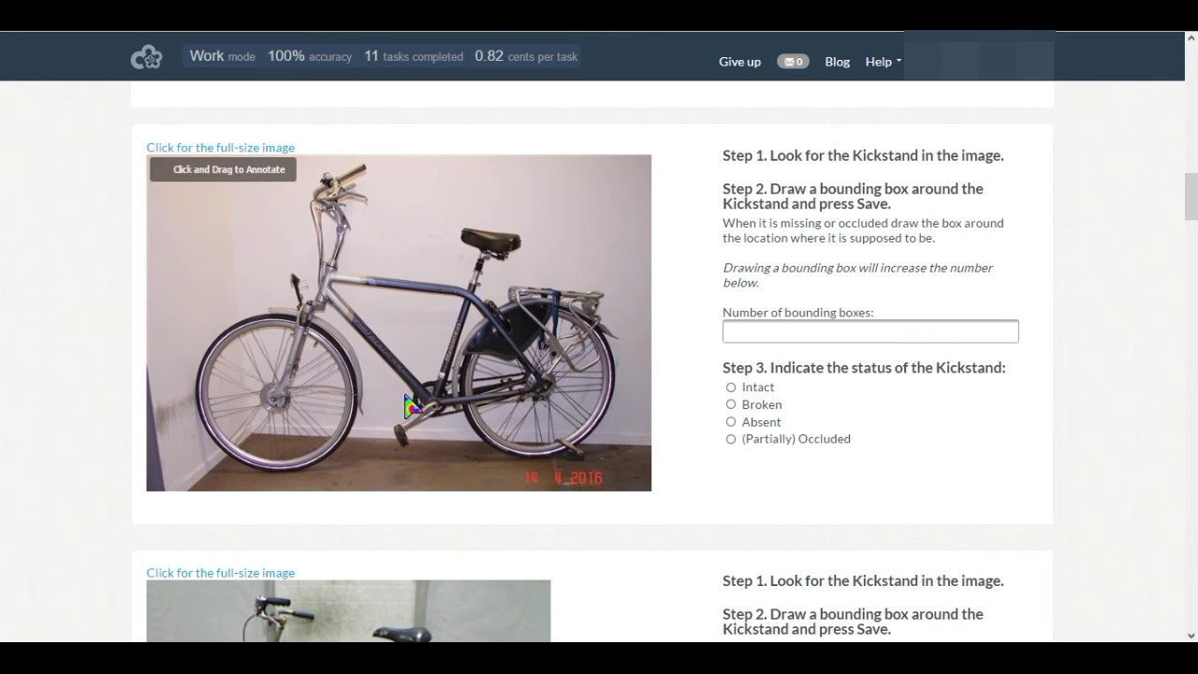
pyautogui.moveTo(404, 391); pyautogui.dragTo(500, 427)
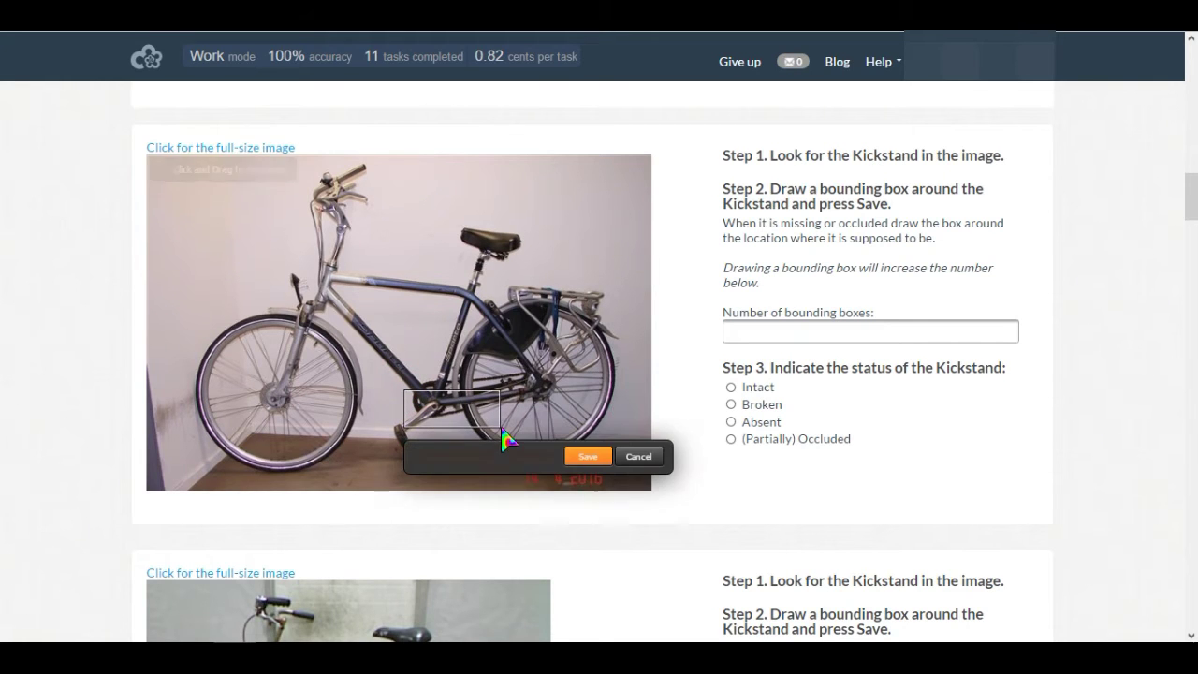
pyautogui.click(582, 457)
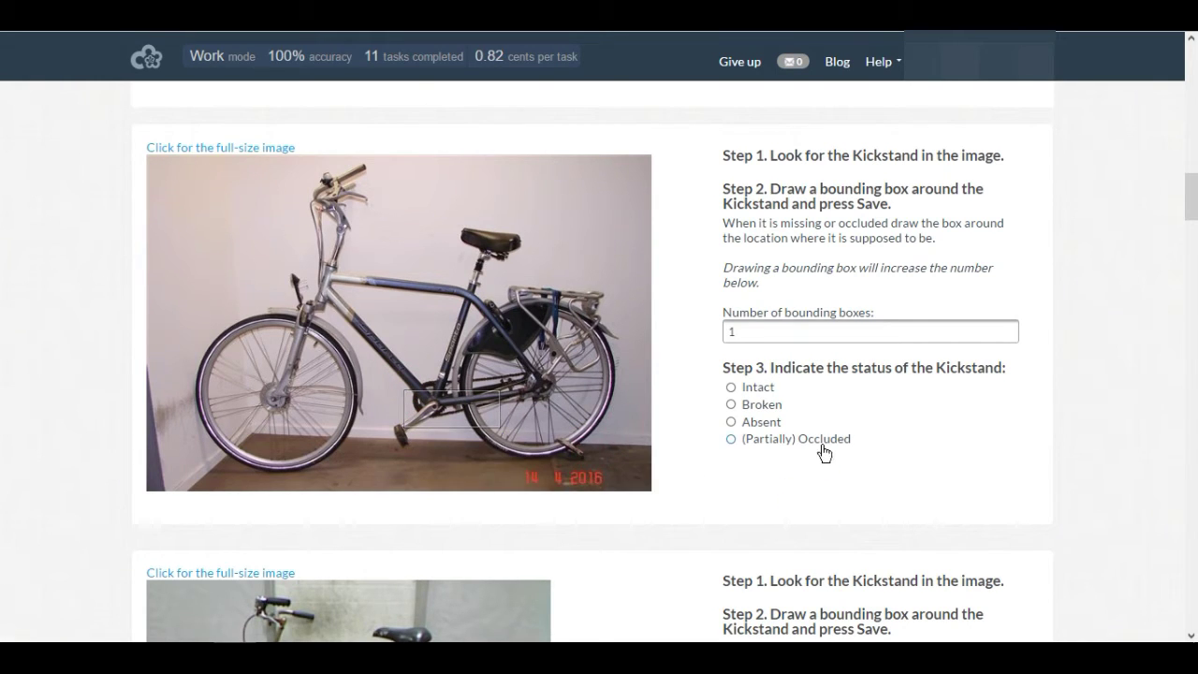
pyautogui.click(762, 422)
# - Box and save where the second bike's kickstand belongs, marking it Absent
pyautogui.scroll(-4, 842, 426)
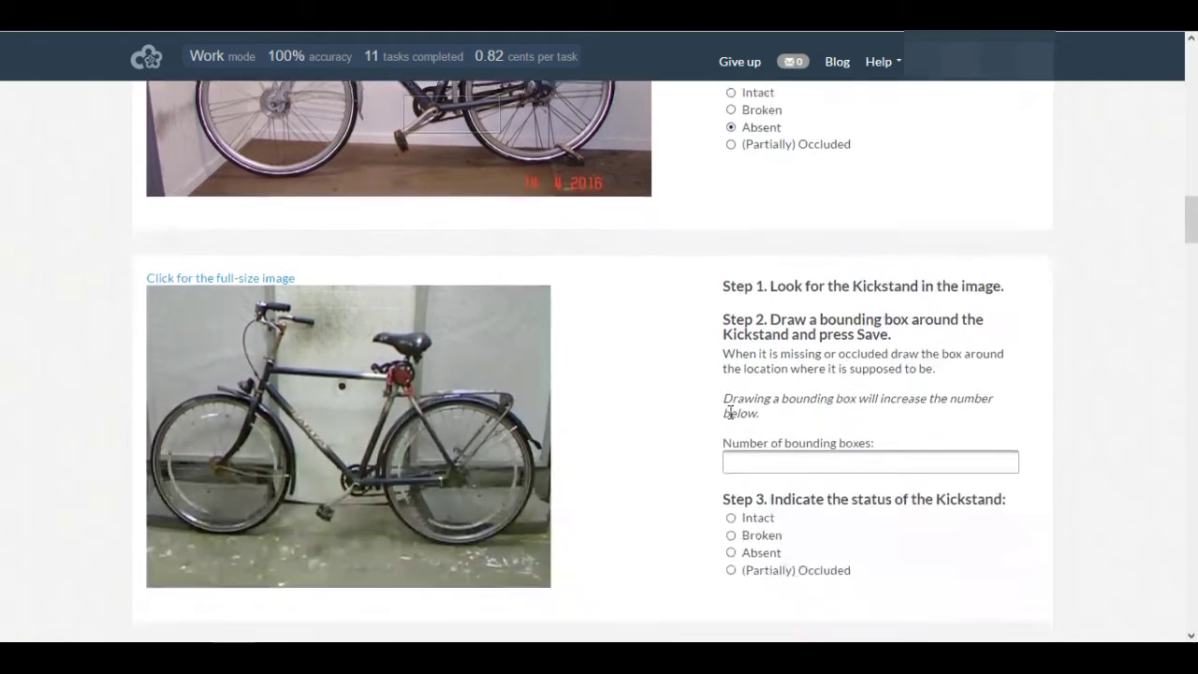
pyautogui.scroll(-1, 447, 385)
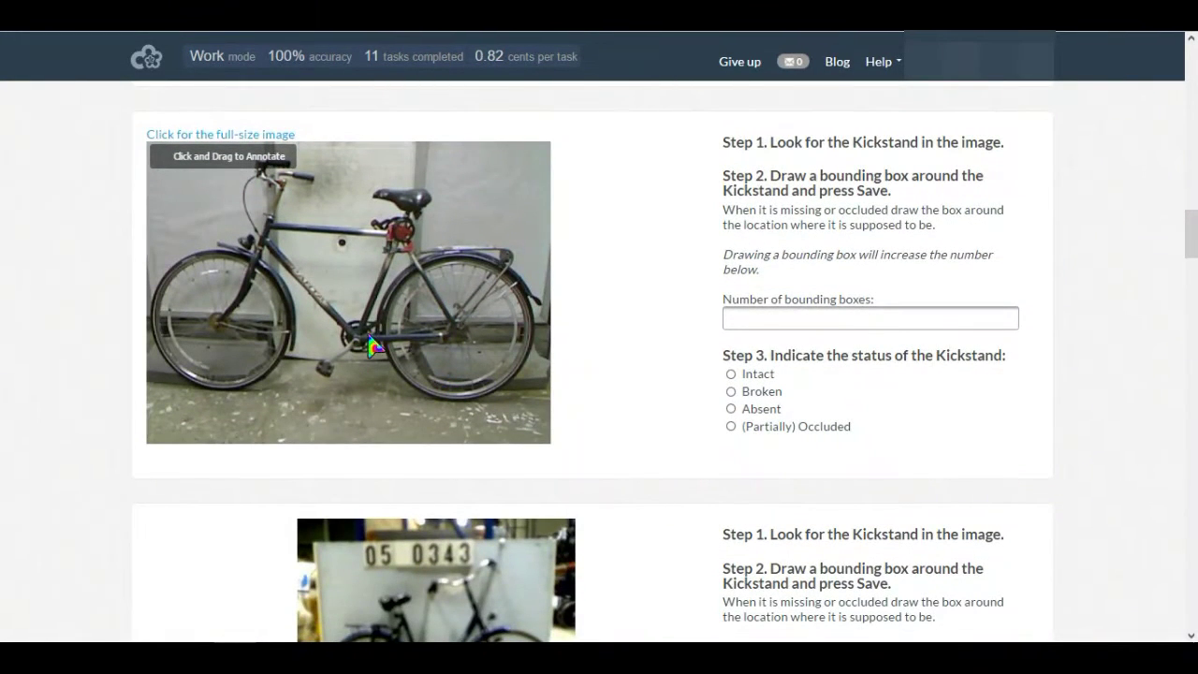
pyautogui.moveTo(336, 325)
pyautogui.mouseDown()
pyautogui.moveTo(388, 365)
pyautogui.moveTo(422, 367)
pyautogui.mouseUp()
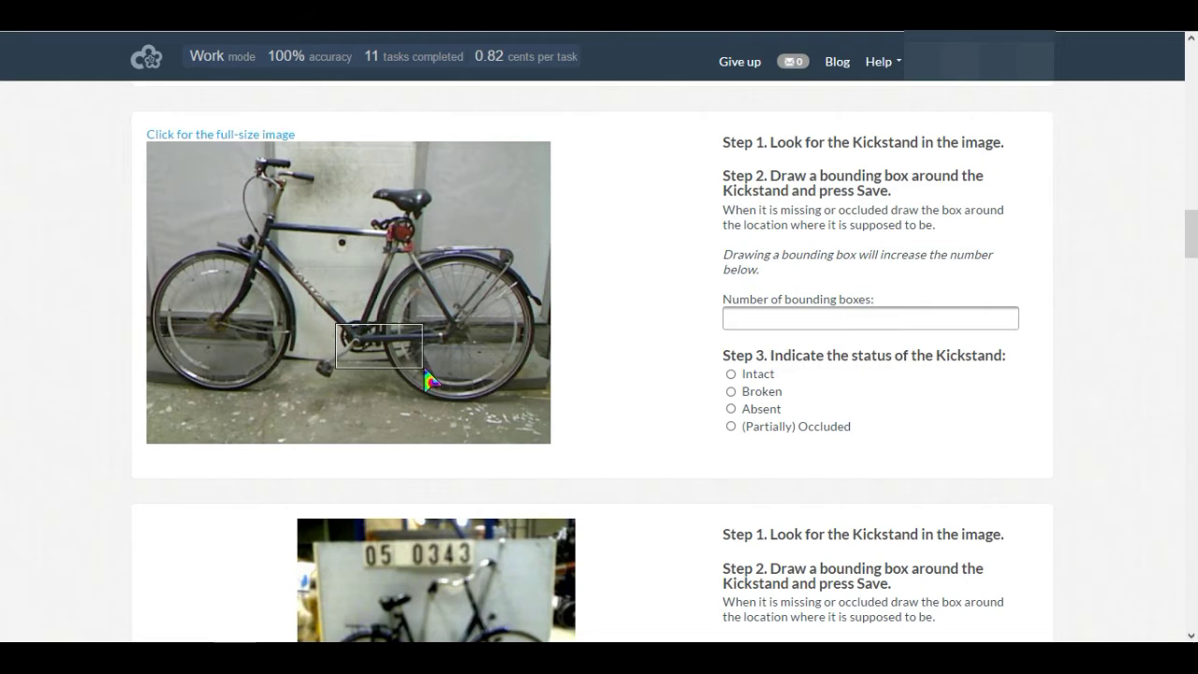
pyautogui.click(519, 397)
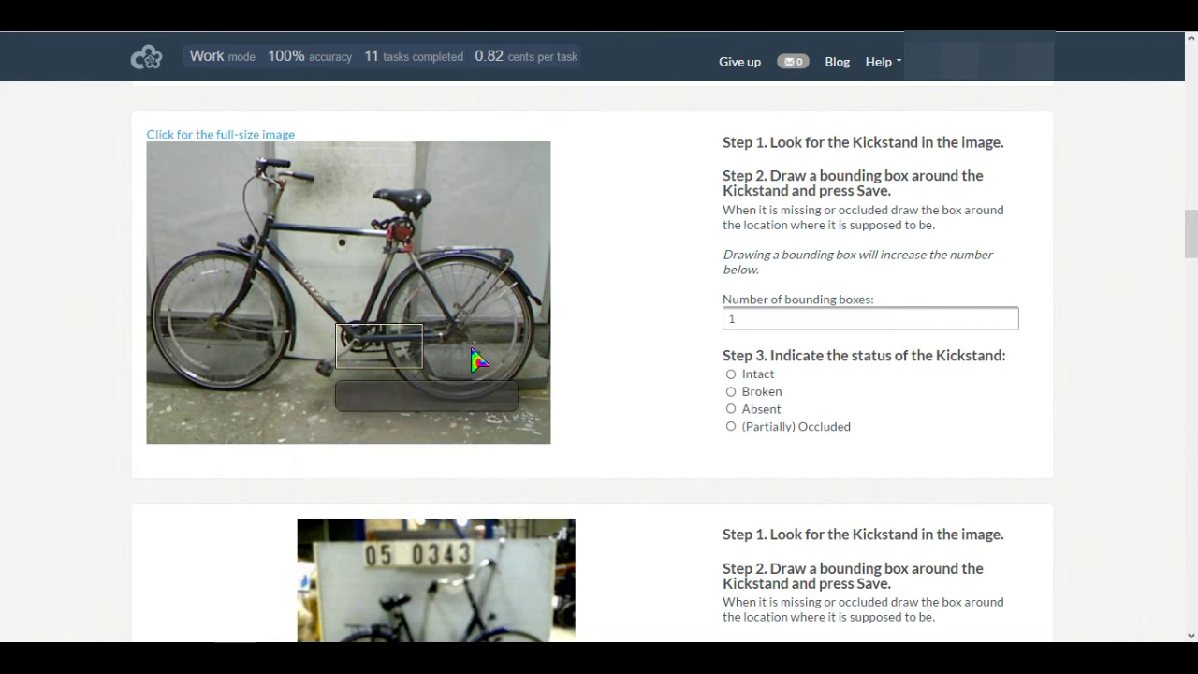
pyautogui.click(768, 413)
pyautogui.scroll(-4, 668, 388)
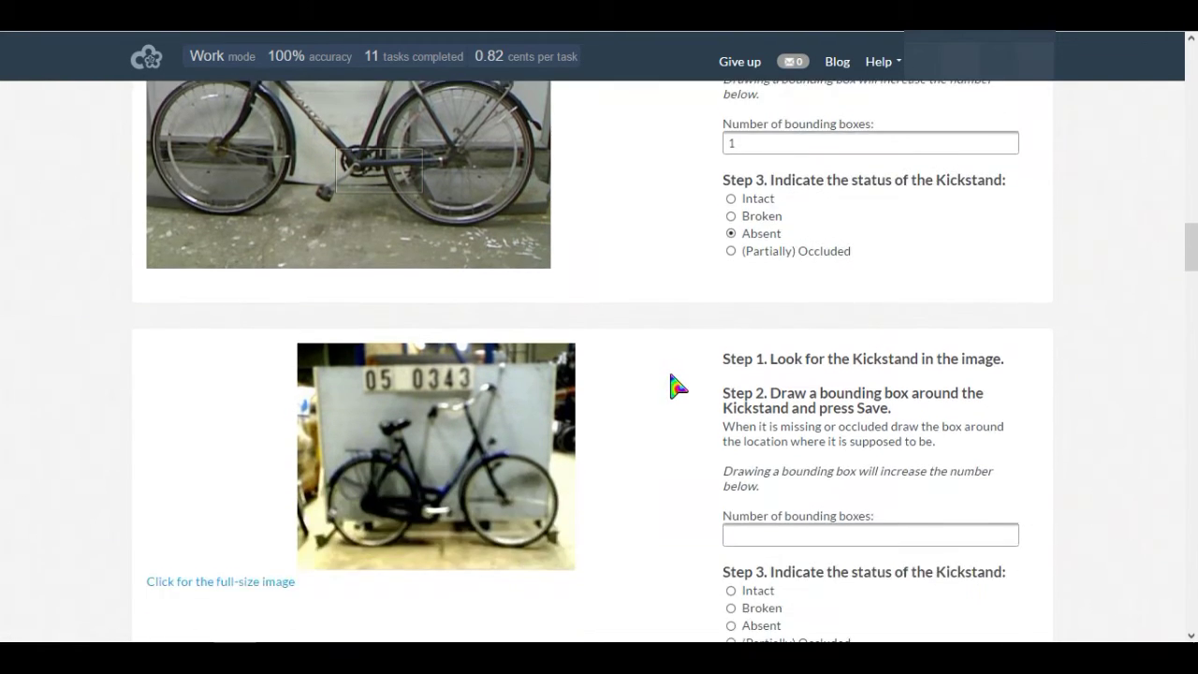
# - Box and save the numbered-board bike's kickstand, marking it (Partially) Occluded
pyautogui.moveTo(451, 320); pyautogui.dragTo(391, 357)
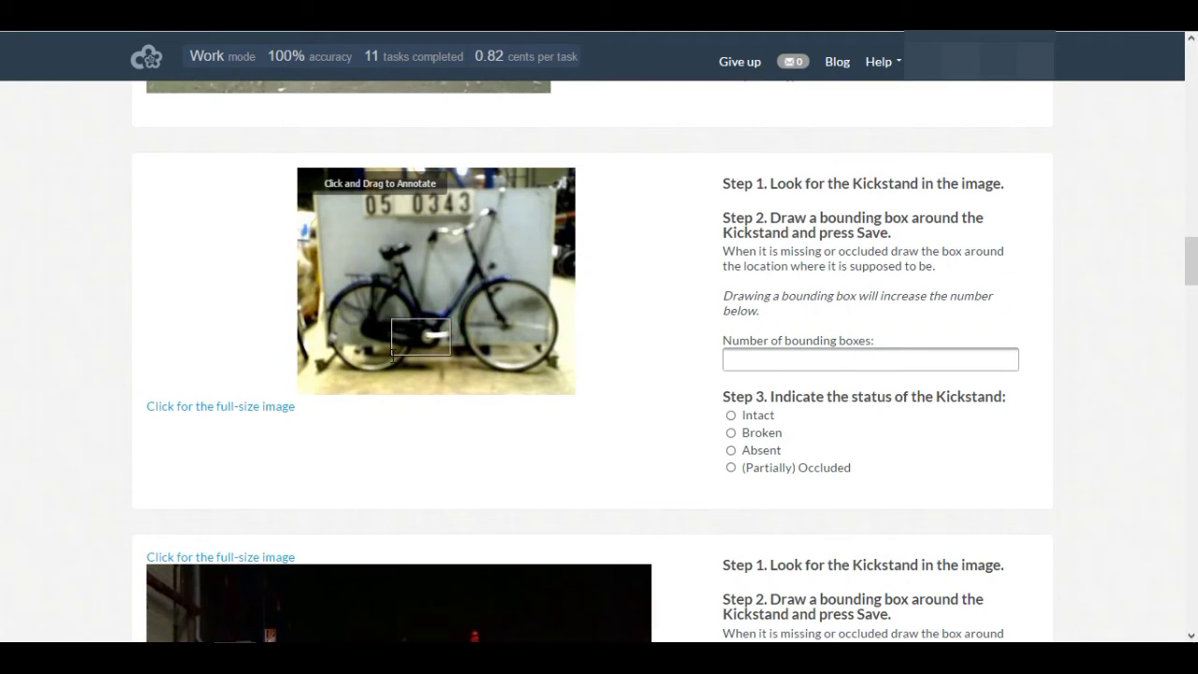
pyautogui.click(570, 383)
pyautogui.click(794, 477)
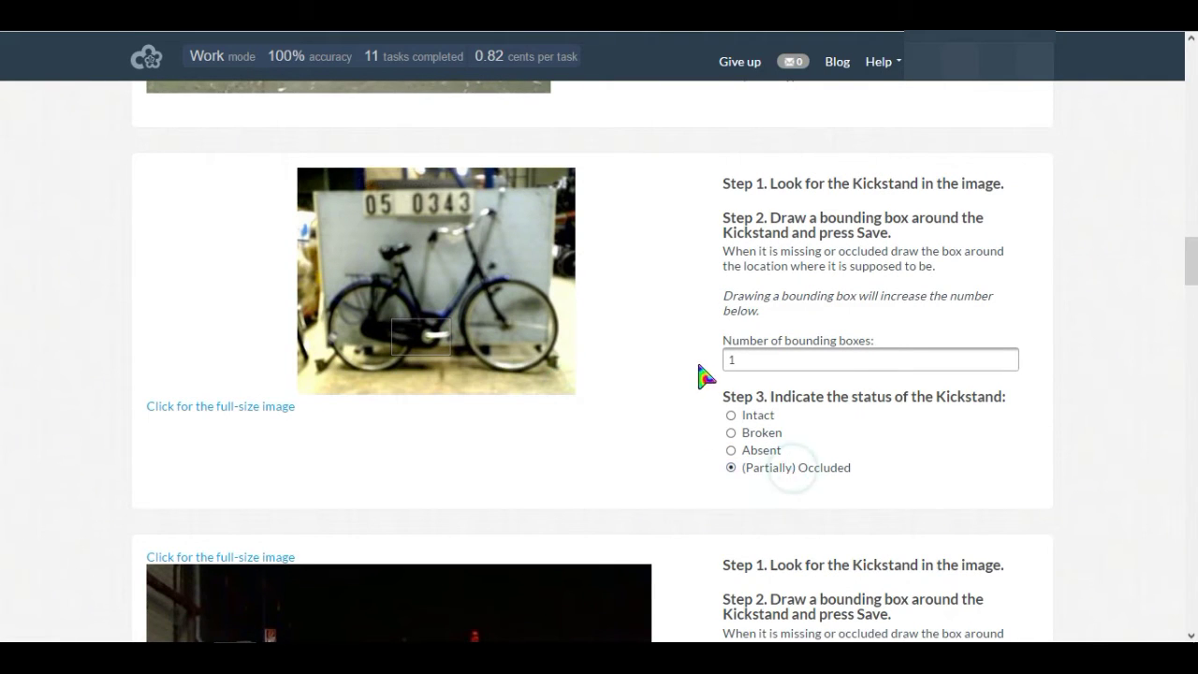
# - Box and save the blue bike's kickstand, marking it Intact
pyautogui.scroll(-5, 617, 311)
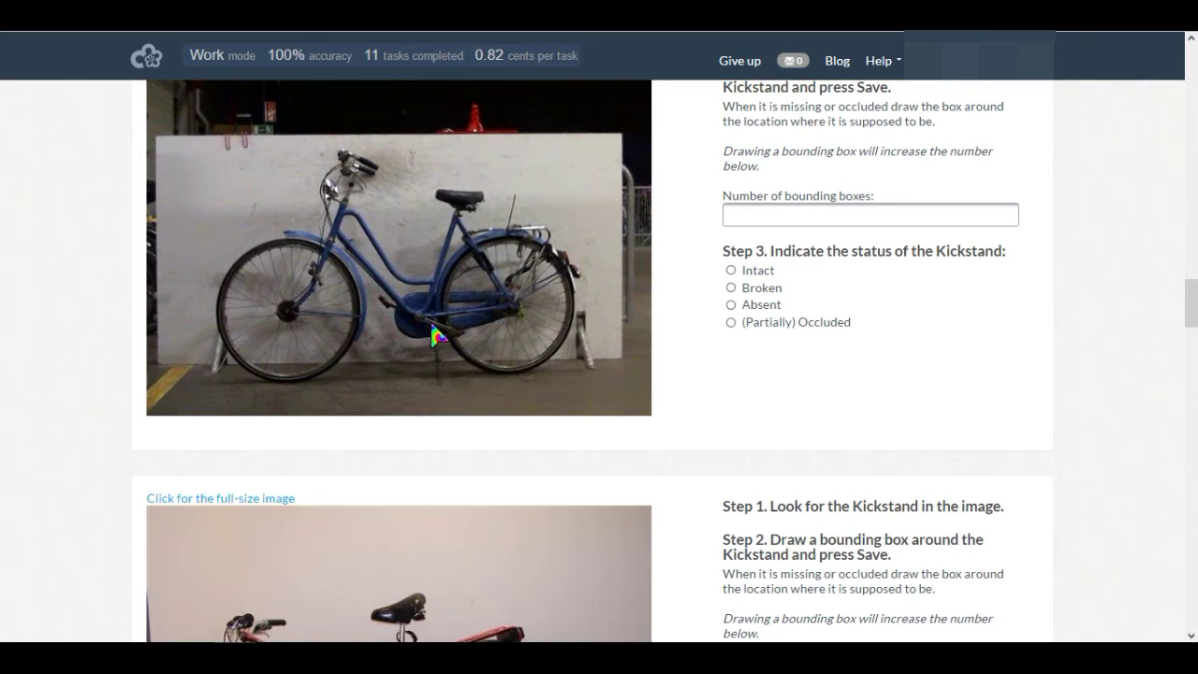
pyautogui.moveTo(411, 315); pyautogui.dragTo(453, 396)
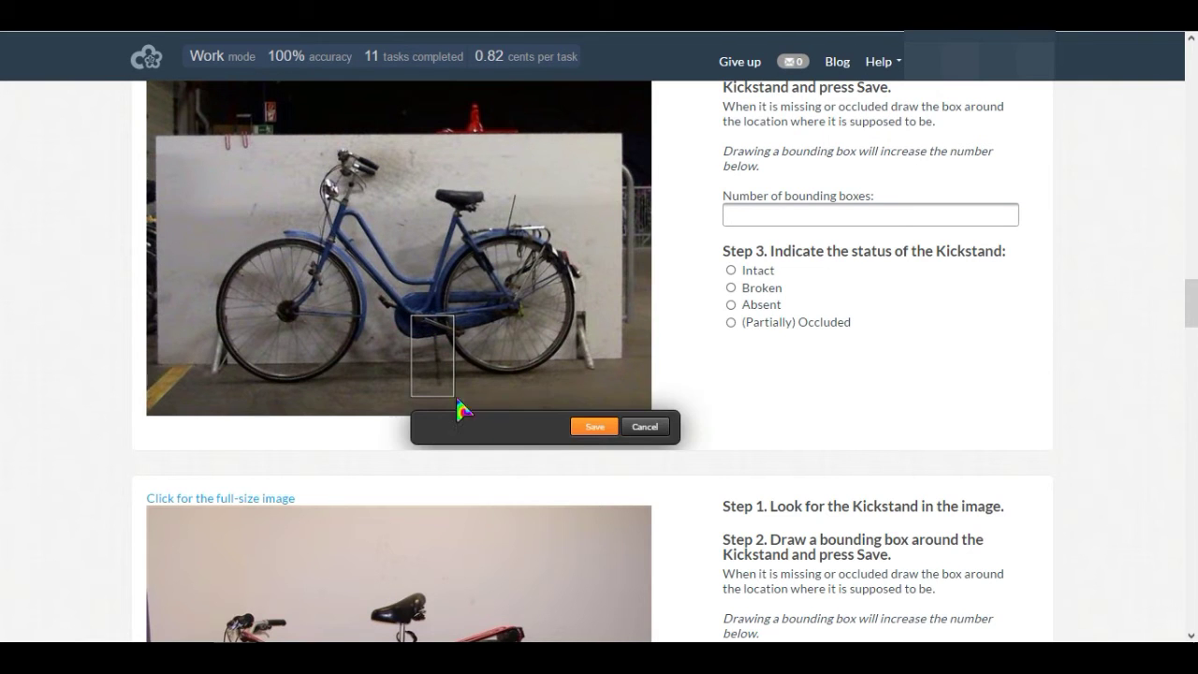
pyautogui.click(586, 427)
pyautogui.click(779, 273)
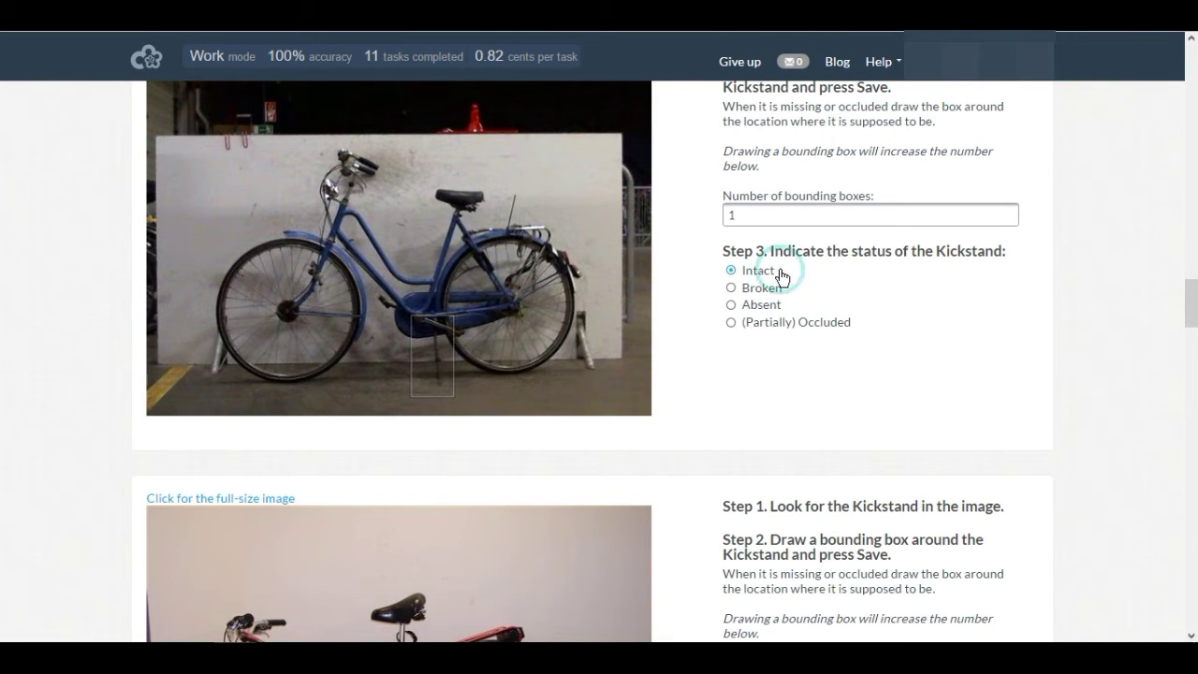
# - Box and save the red-forked bike's kickstand area, leaving its status unset
pyautogui.scroll(-4, 815, 326)
pyautogui.scroll(-1, 778, 310)
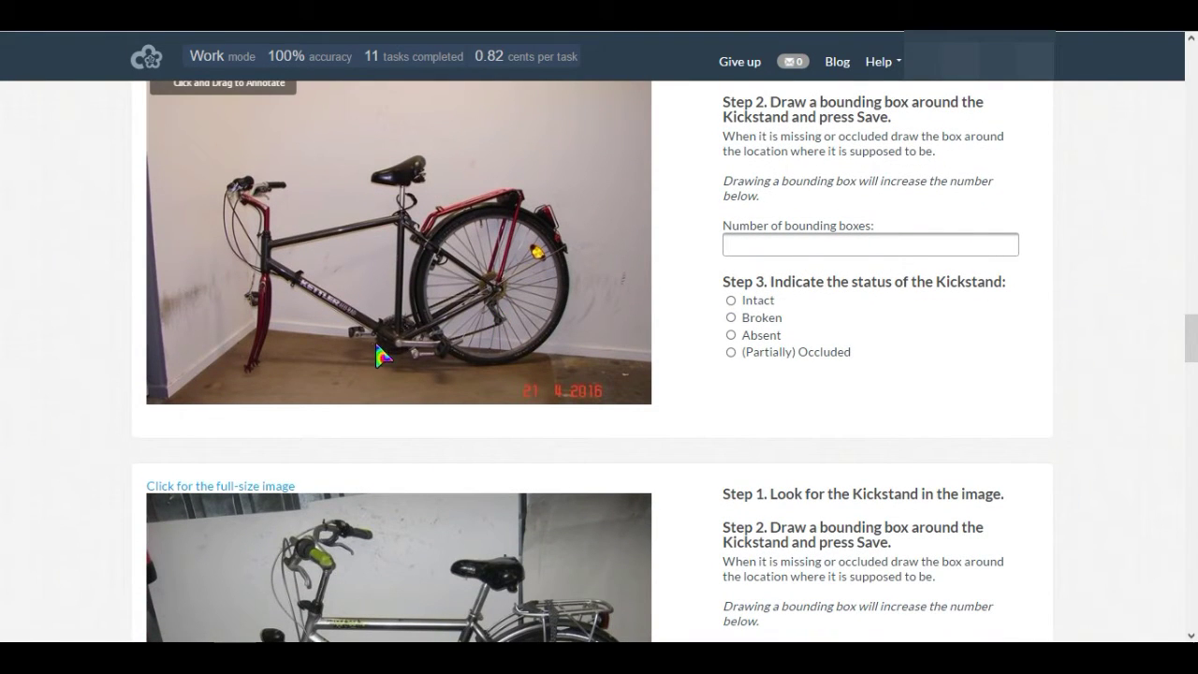
pyautogui.moveTo(364, 324); pyautogui.dragTo(464, 363)
pyautogui.click(548, 392)
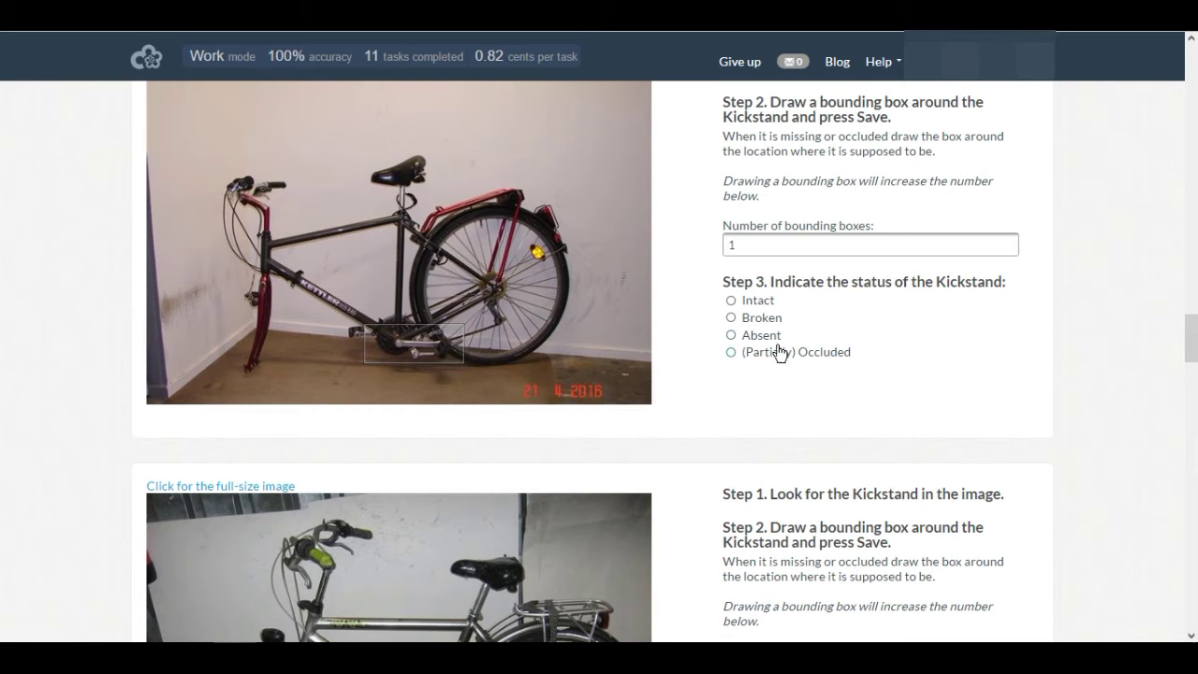
pyautogui.scroll(-4, 642, 355)
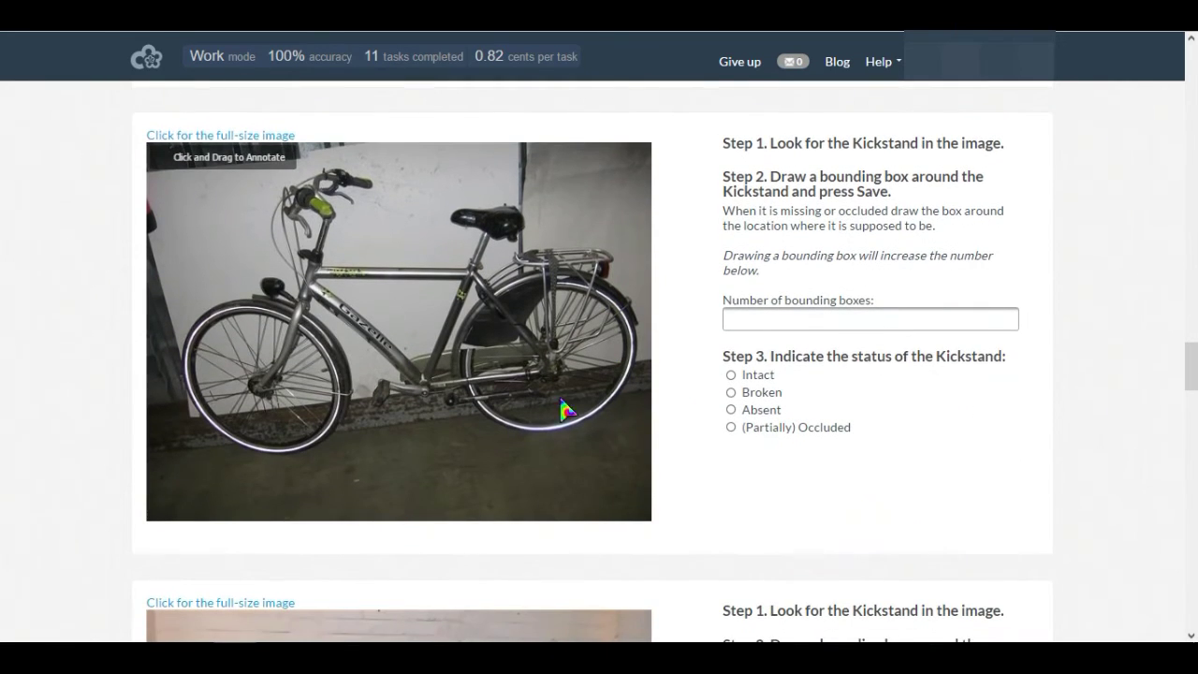
# - Box and save kickstands on the silver bike and red-saddled bike, both marked Intact
pyautogui.moveTo(434, 386); pyautogui.dragTo(554, 418)
pyautogui.click(602, 447)
pyautogui.click(731, 374)
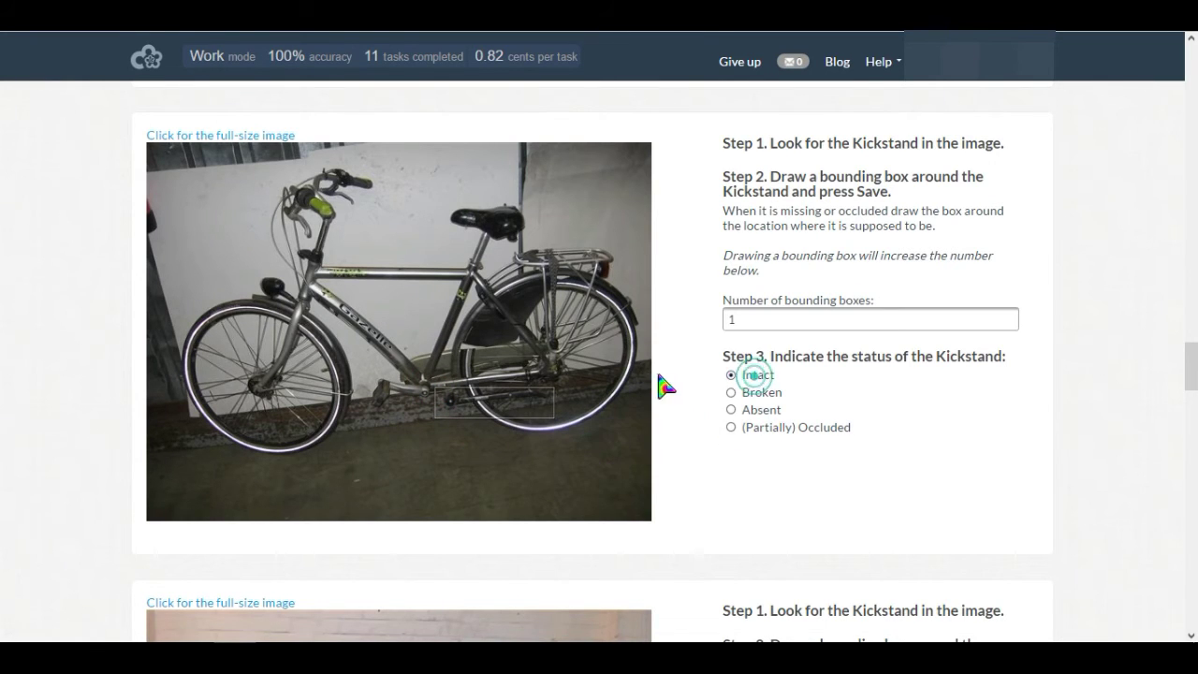
pyautogui.scroll(-6, 508, 343)
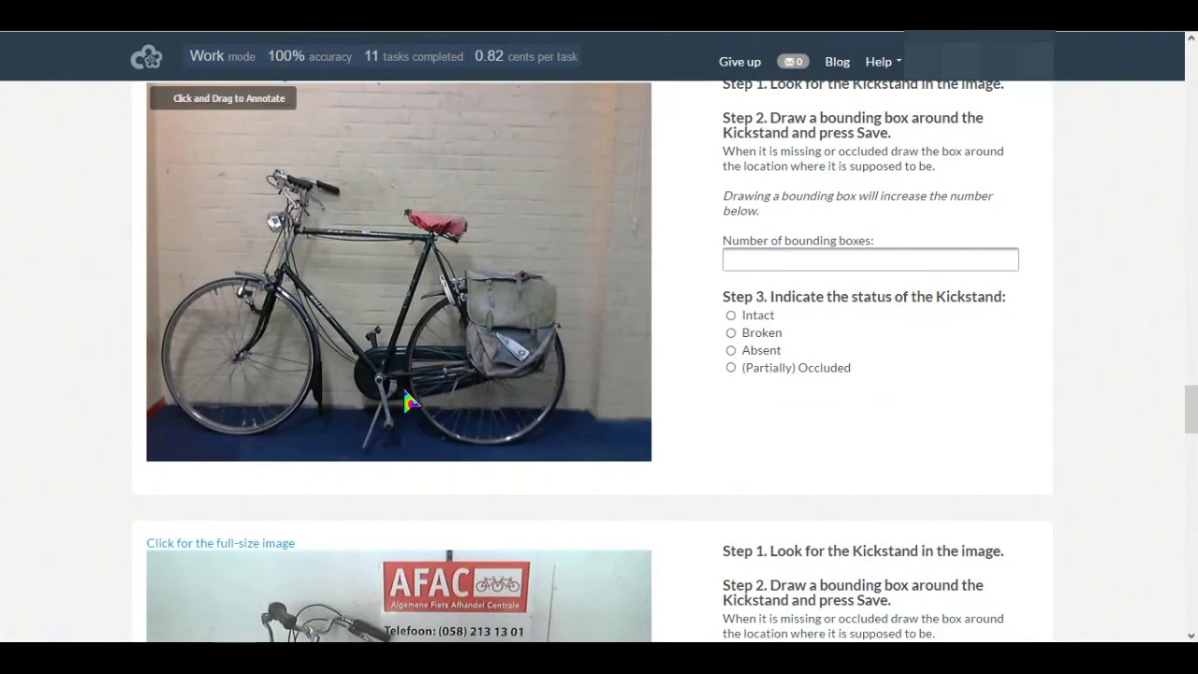
pyautogui.moveTo(404, 375); pyautogui.dragTo(356, 455)
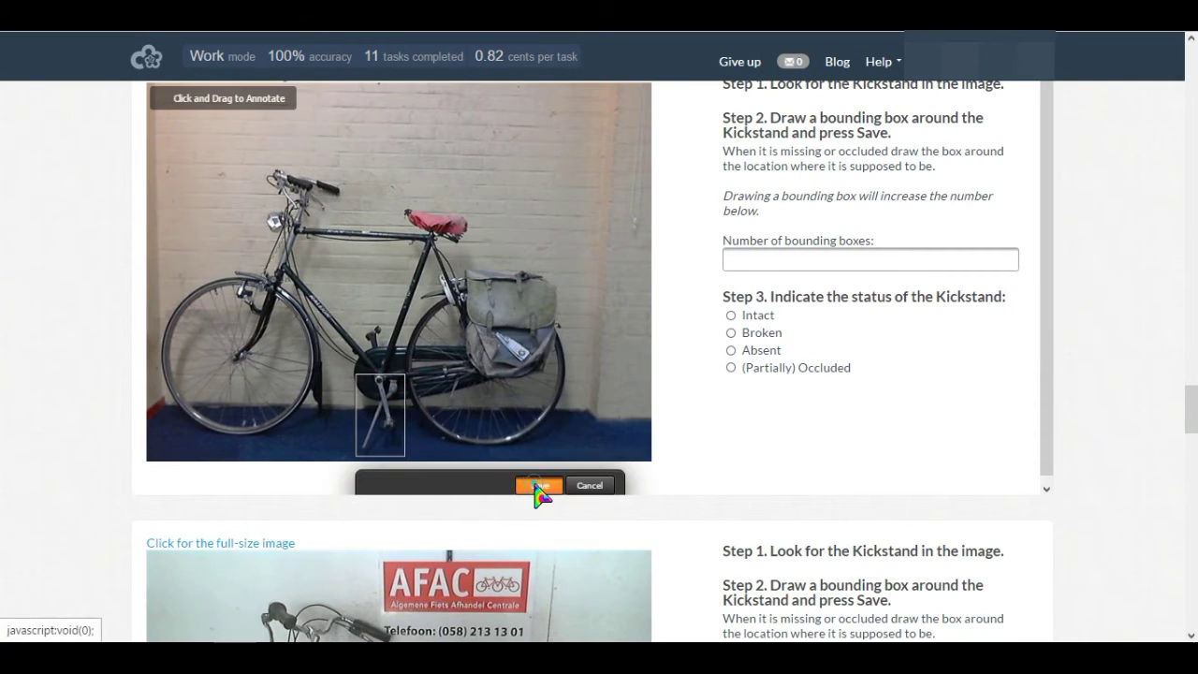
pyautogui.click(537, 485)
pyautogui.click(811, 315)
# - Box and save kickstands on the AFAC-sign bike and pink-saddled bike, both Intact
pyautogui.scroll(-5, 674, 309)
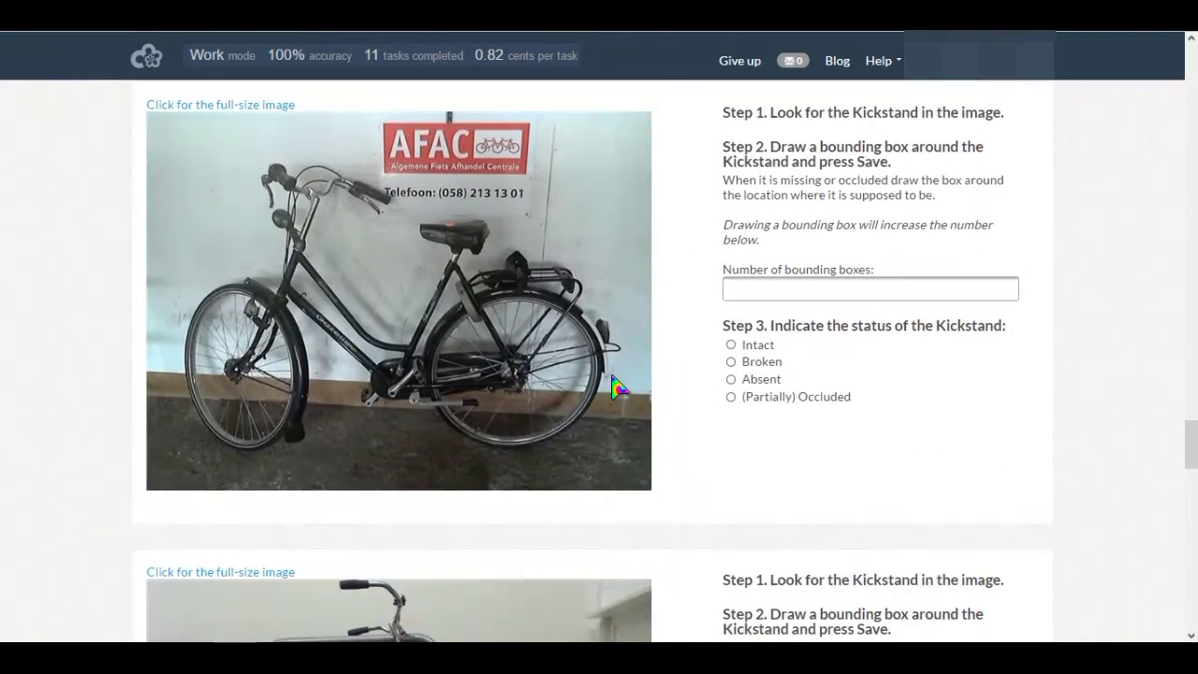
pyautogui.moveTo(397, 386); pyautogui.dragTo(492, 419)
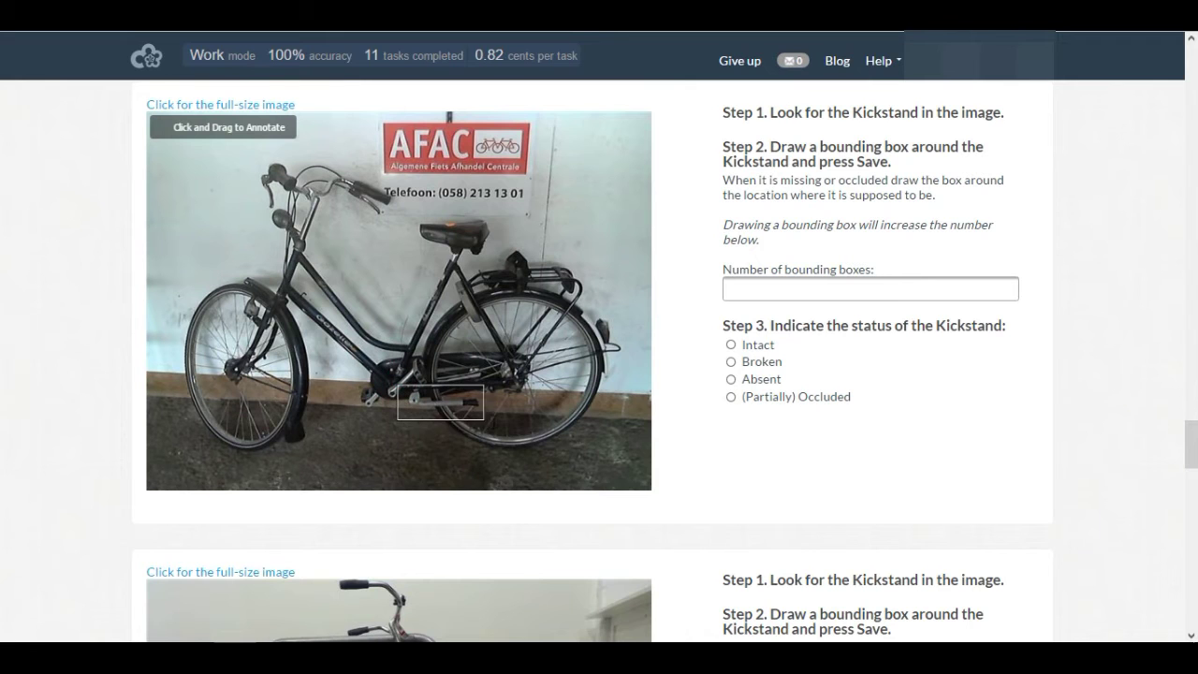
pyautogui.click(580, 451)
pyautogui.click(732, 346)
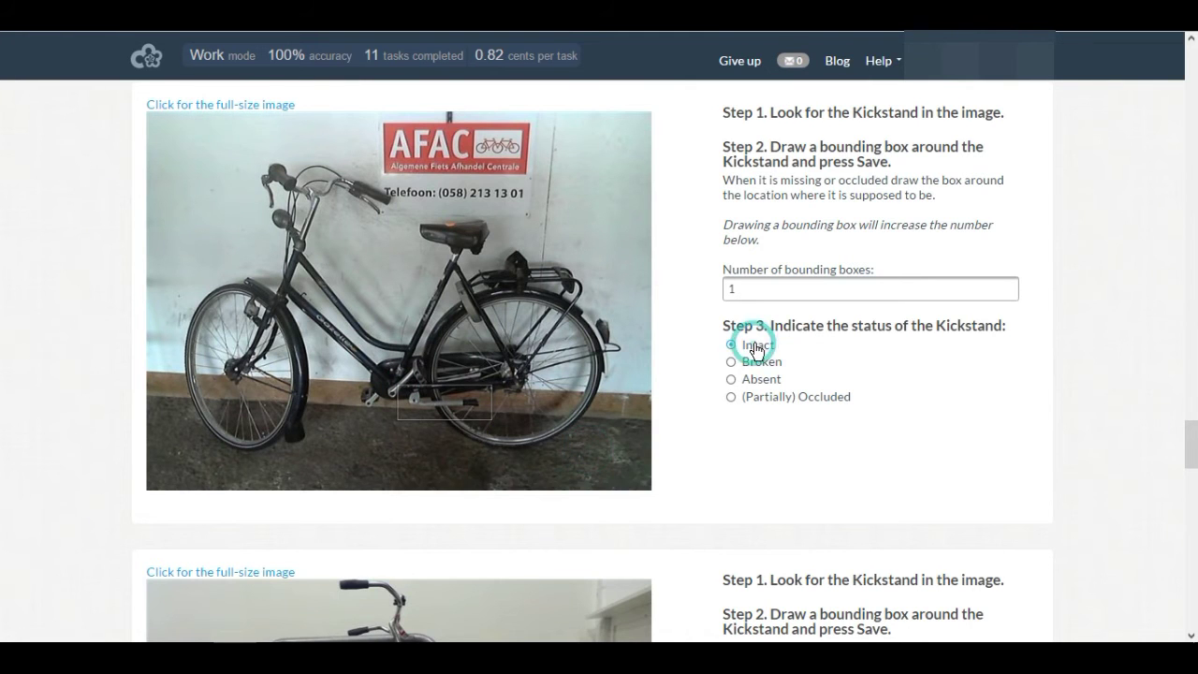
pyautogui.scroll(-5, 754, 342)
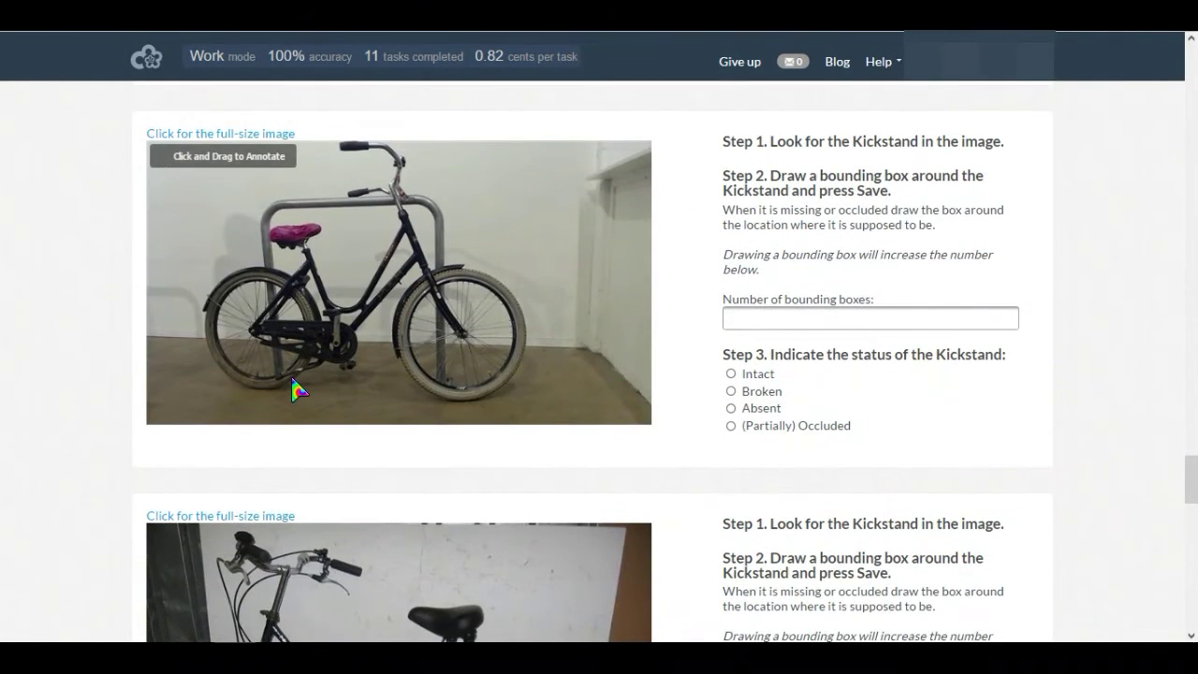
pyautogui.moveTo(334, 345); pyautogui.dragTo(262, 388)
pyautogui.click(449, 421)
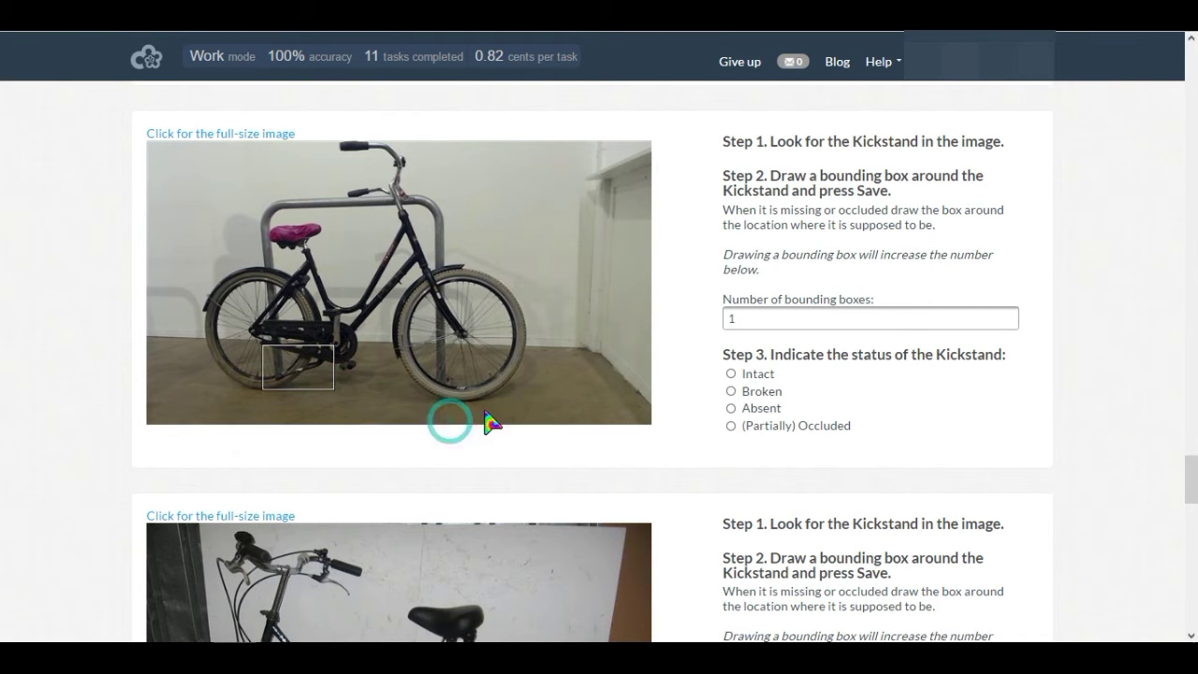
pyautogui.click(751, 375)
# - Box the rear-wheel kickstand as Intact and the chain-guard one as (Partially) Occluded
pyautogui.scroll(-4, 752, 375)
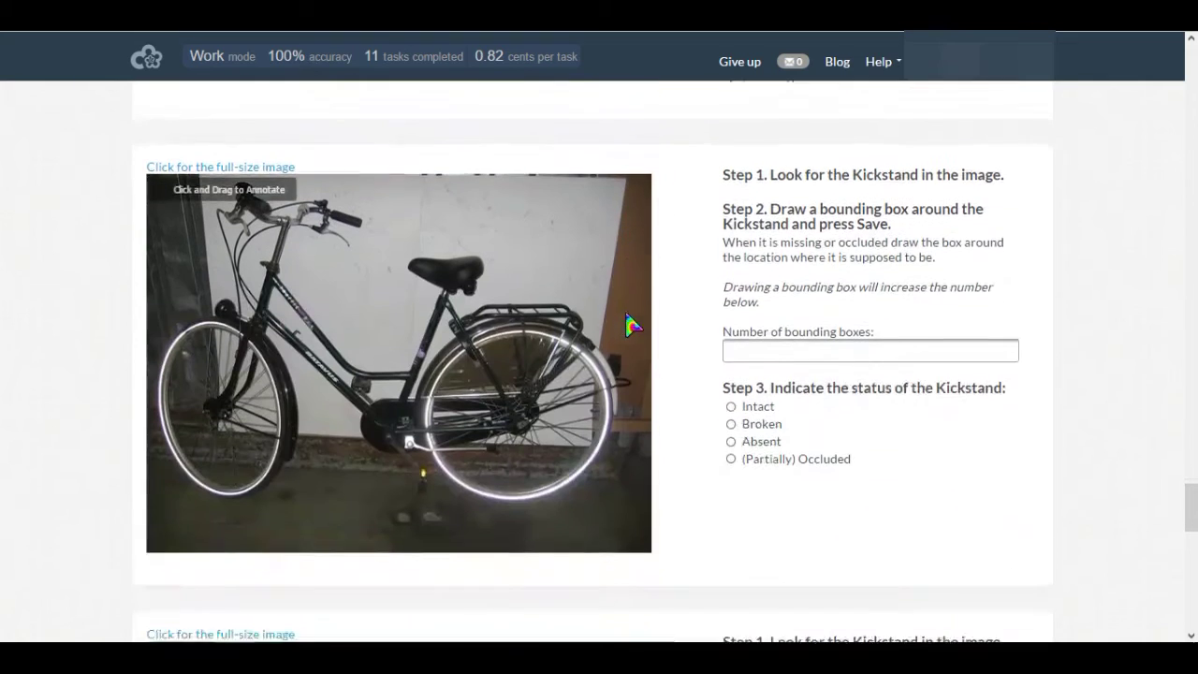
pyautogui.moveTo(508, 455); pyautogui.dragTo(391, 431)
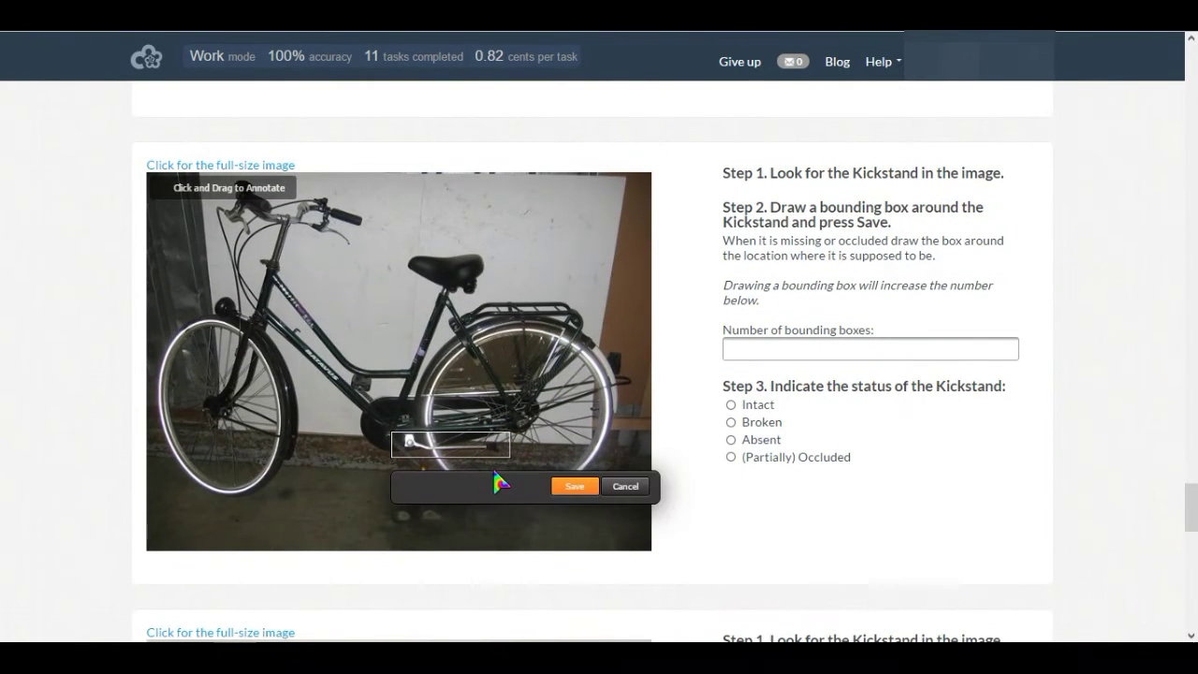
pyautogui.click(573, 492)
pyautogui.click(786, 406)
pyautogui.scroll(-5, 642, 361)
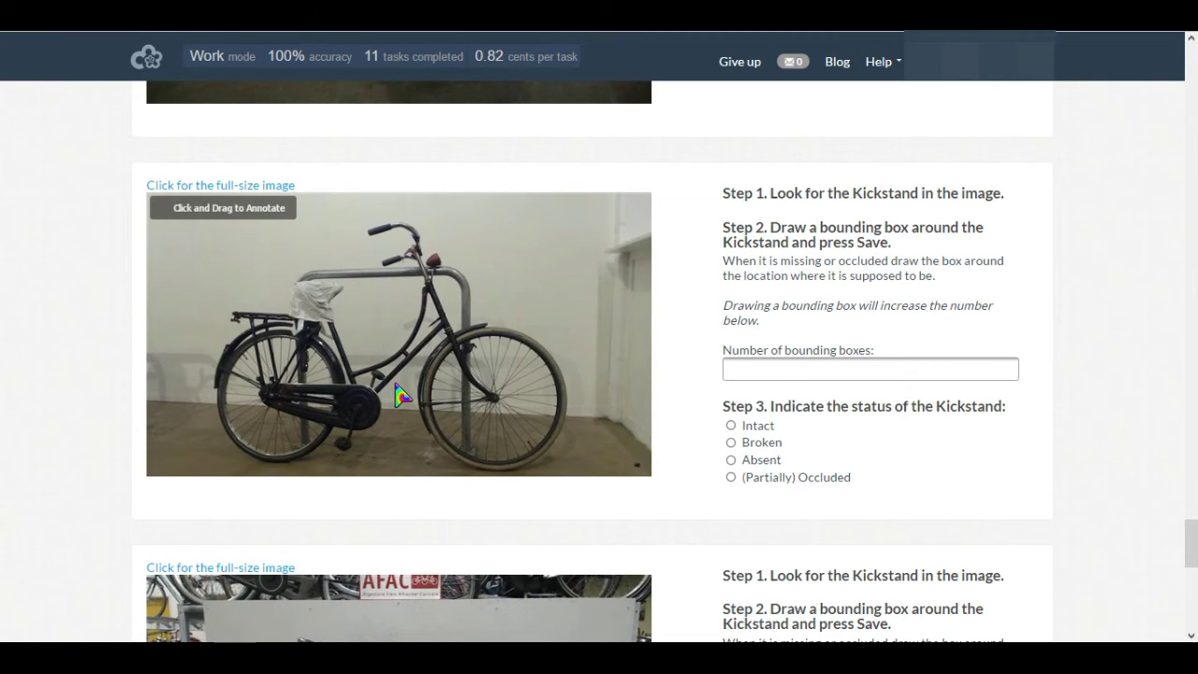
pyautogui.moveTo(395, 384); pyautogui.dragTo(309, 428)
pyautogui.click(492, 457)
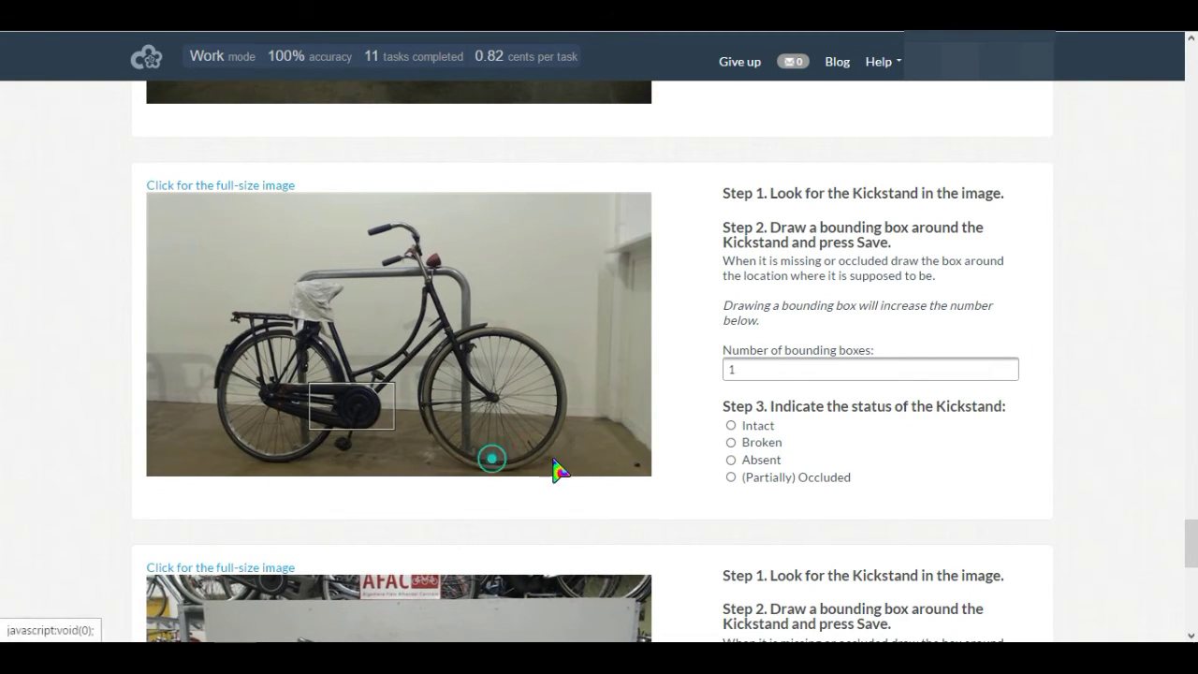
pyautogui.click(812, 478)
# - Box and save kickstands on the grey-wall and blue-rack bikes, both marked Intact
pyautogui.scroll(-6, 682, 393)
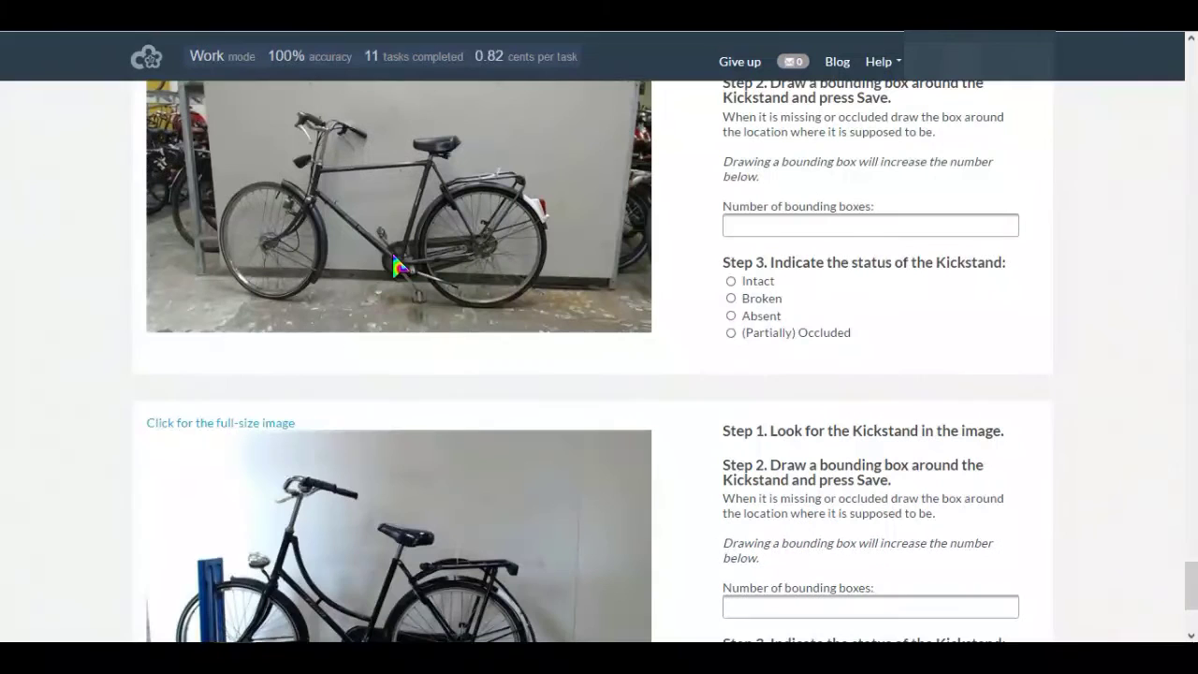
pyautogui.moveTo(394, 254); pyautogui.dragTo(462, 298)
pyautogui.click(567, 328)
pyautogui.click(787, 280)
pyautogui.scroll(-3, 789, 281)
pyautogui.moveTo(367, 411); pyautogui.dragTo(449, 444)
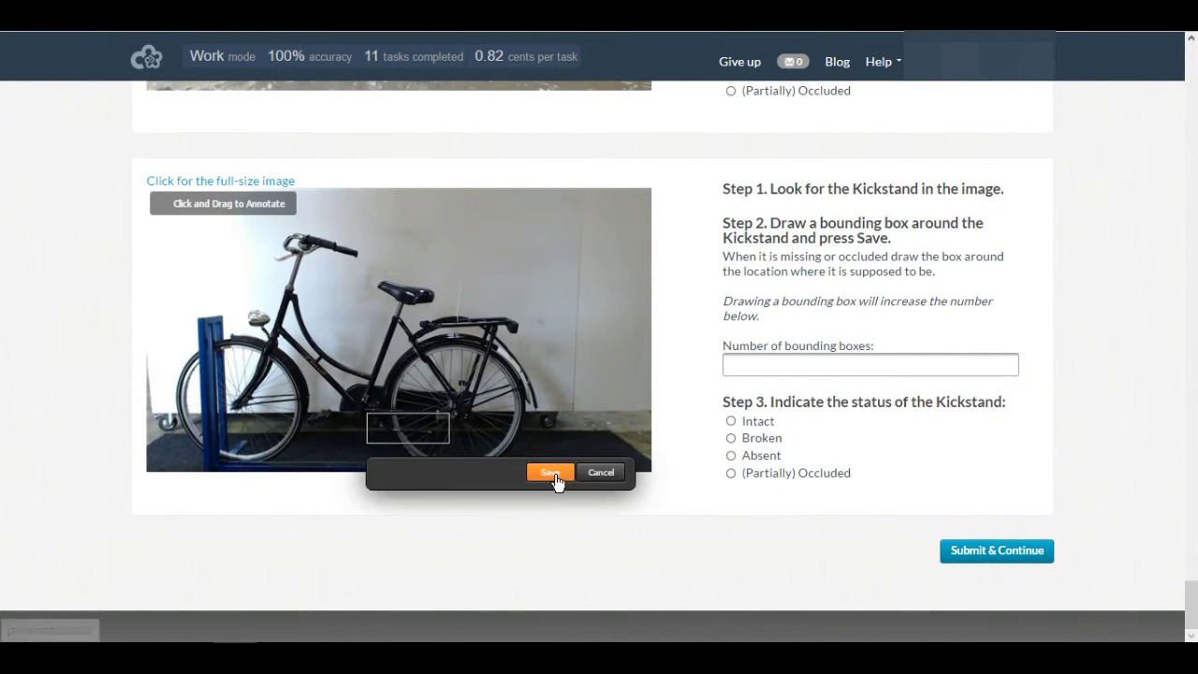
pyautogui.click(552, 474)
pyautogui.click(773, 423)
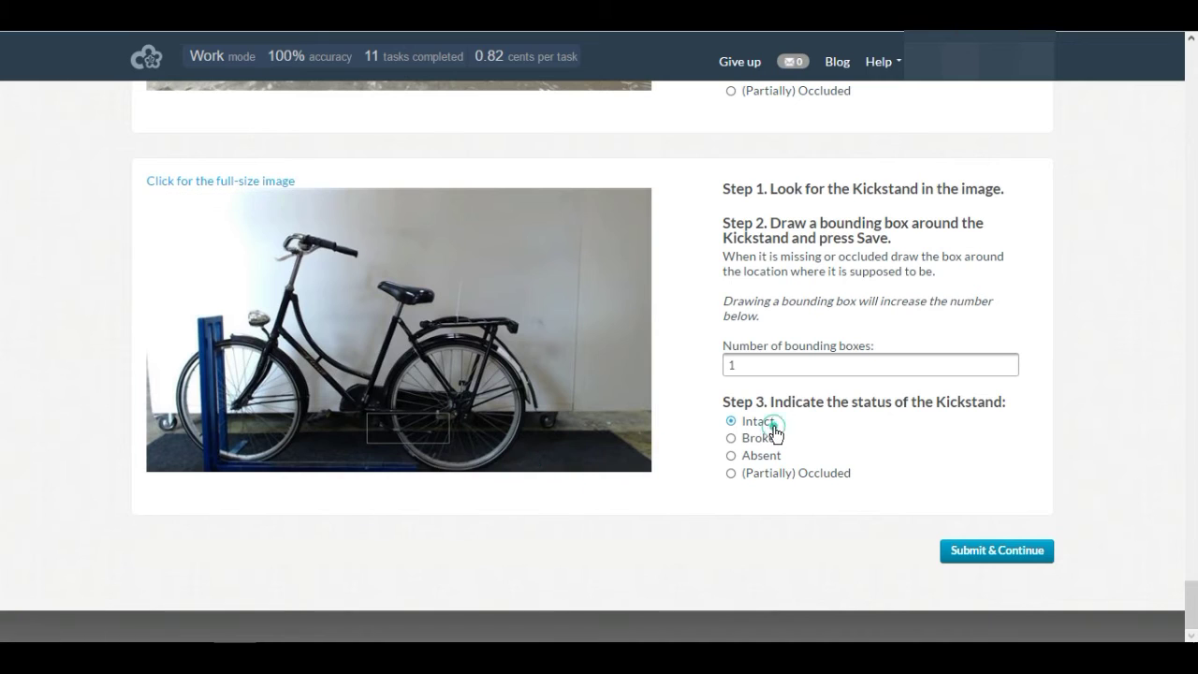
# - Submit the finished page with Submit & Continue and scroll to the new batch's first bike
pyautogui.click(1007, 556)
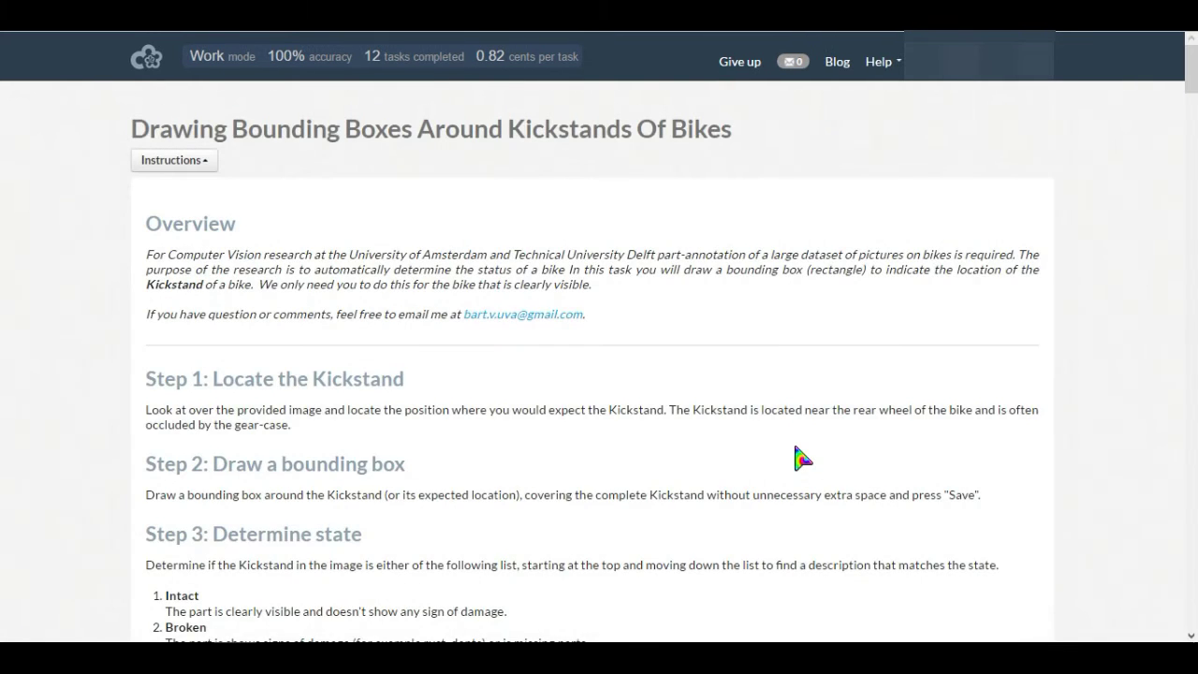
pyautogui.scroll(-3, 802, 459)
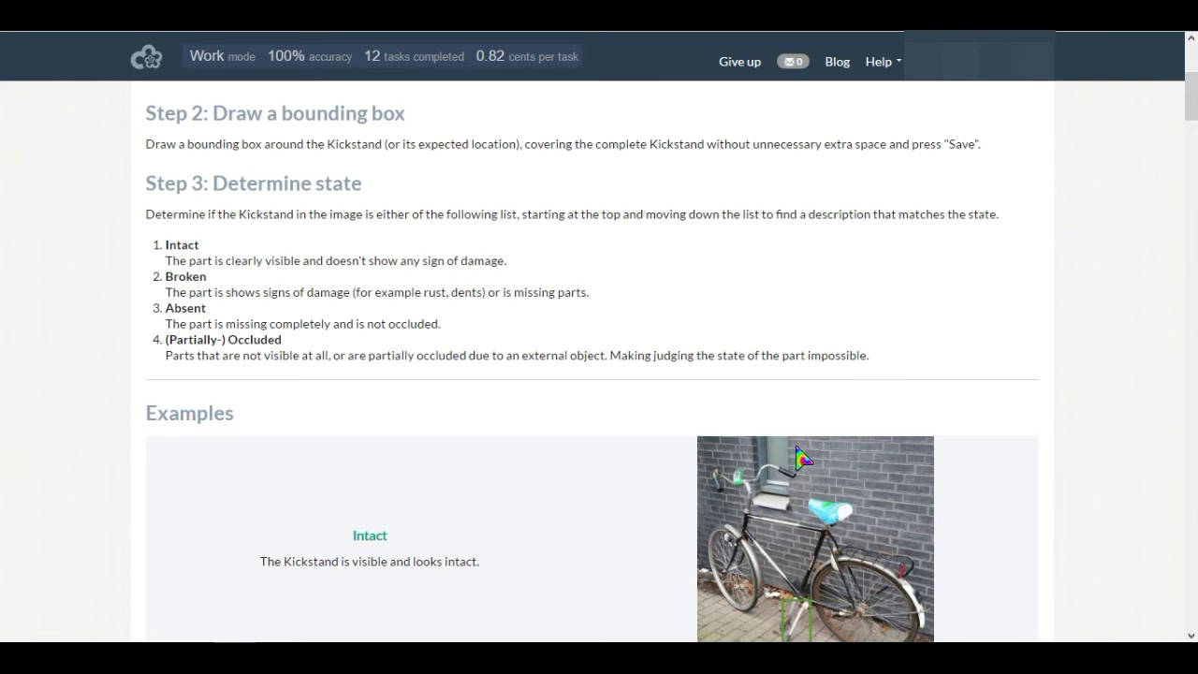
pyautogui.scroll(-15, 803, 459)
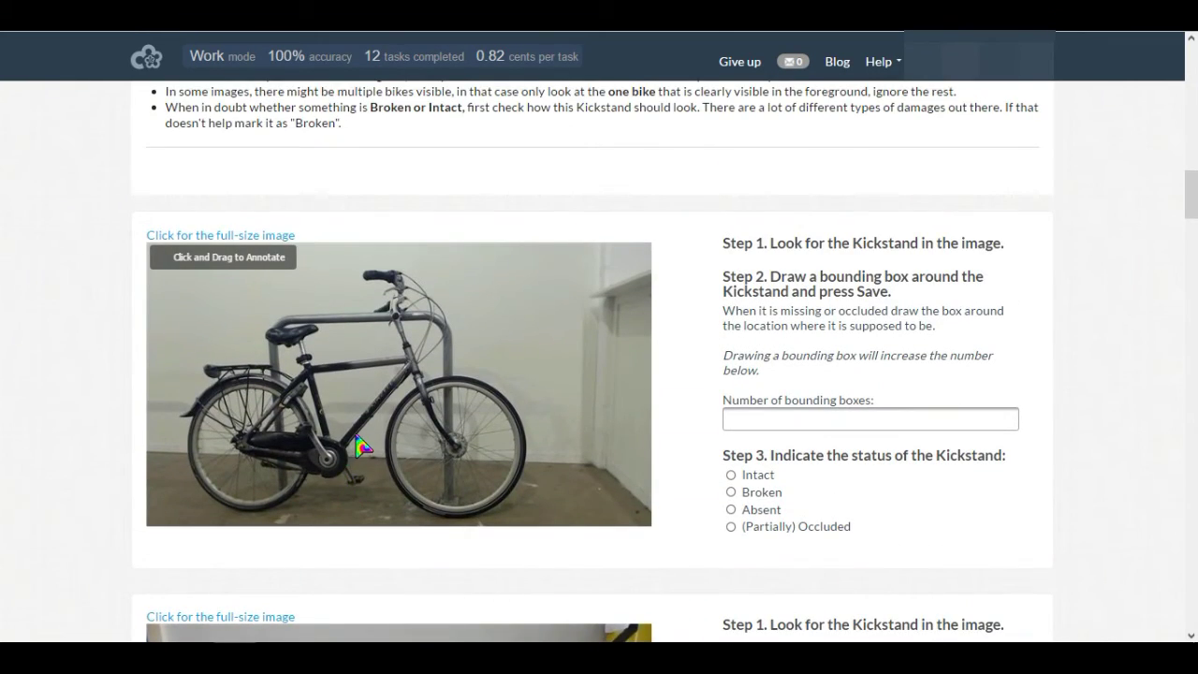
# - Box and save the crank areas of the first new bike and teal bike, both (Partially) Occluded
pyautogui.moveTo(356, 436); pyautogui.dragTo(271, 468)
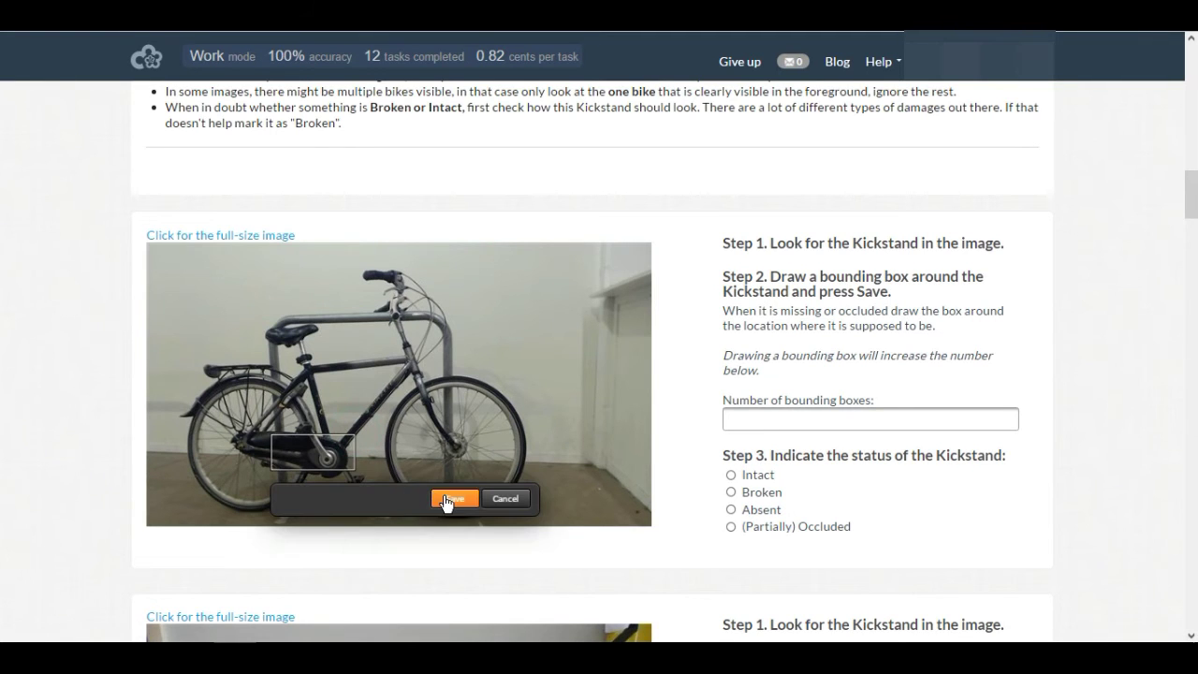
pyautogui.click(446, 502)
pyautogui.click(731, 527)
pyautogui.scroll(-3, 642, 448)
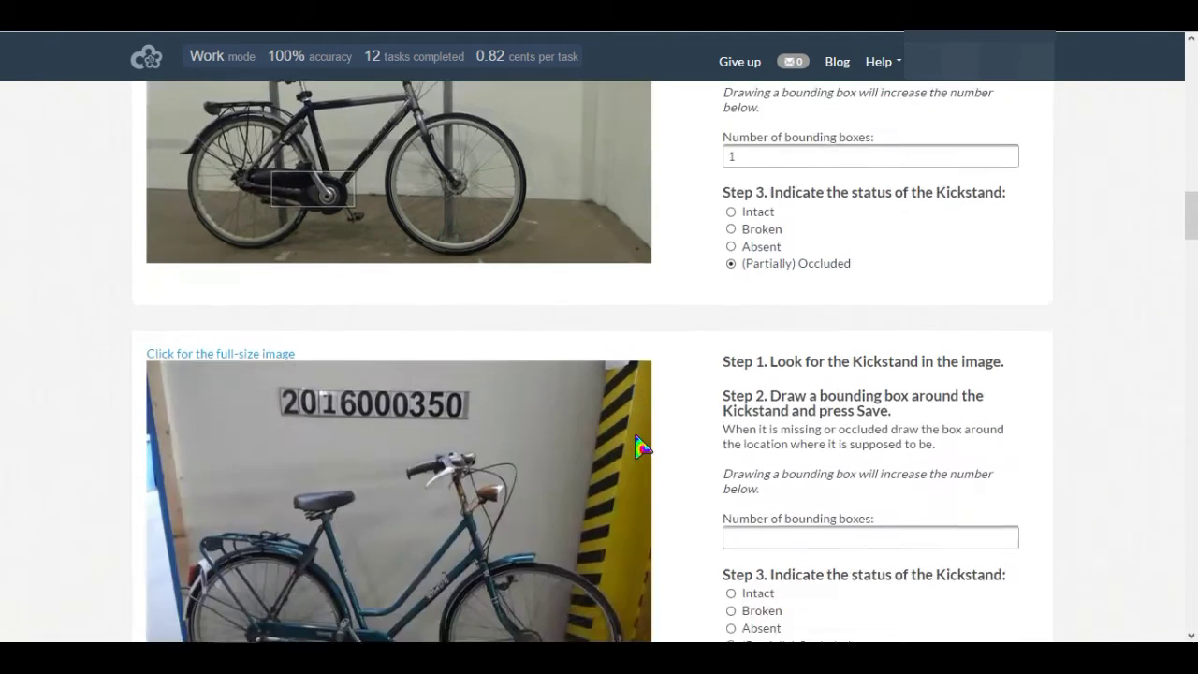
pyautogui.scroll(-2, 642, 447)
pyautogui.moveTo(406, 455); pyautogui.dragTo(298, 505)
pyautogui.click(480, 535)
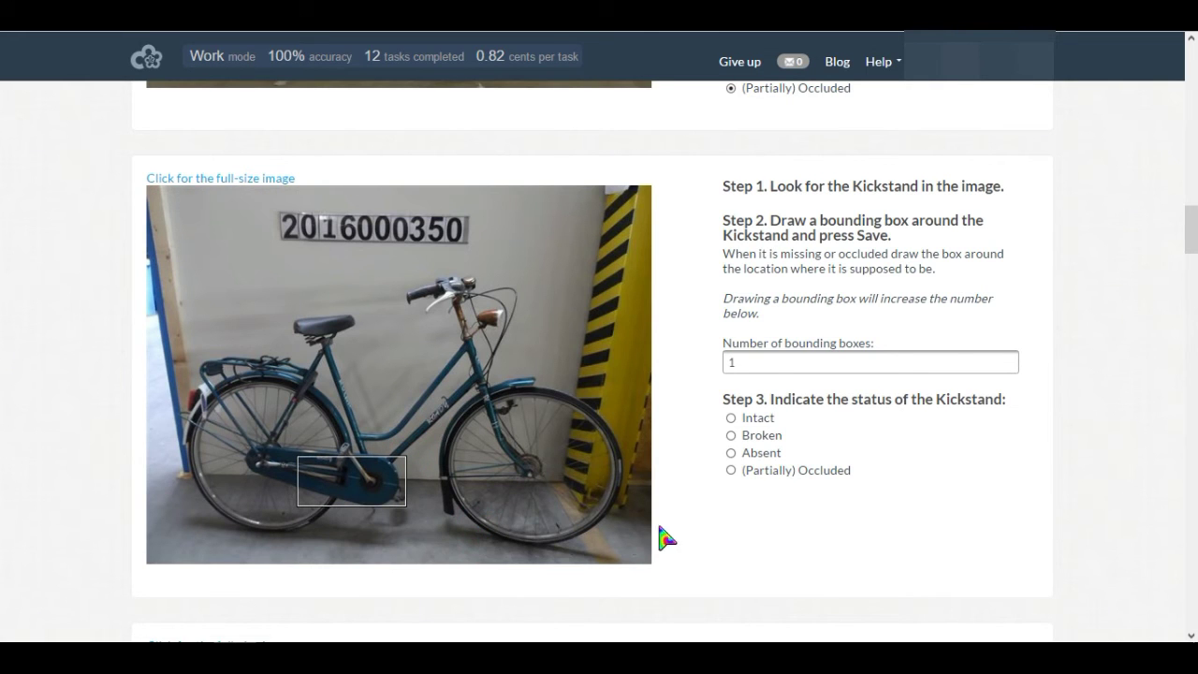
pyautogui.click(781, 470)
# - Box the silver bike's kickstand as Intact and the dark-blue bike's as (Partially) Occluded
pyautogui.scroll(-5, 688, 430)
pyautogui.scroll(-1, 687, 430)
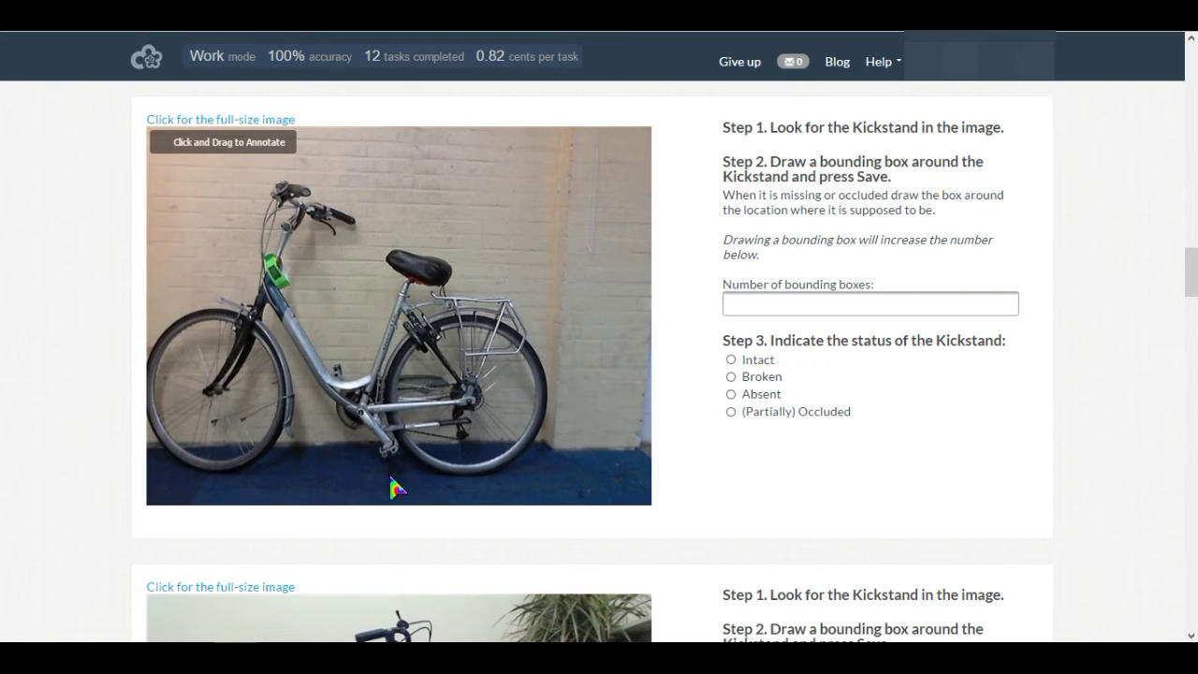
pyautogui.moveTo(368, 412); pyautogui.dragTo(474, 442)
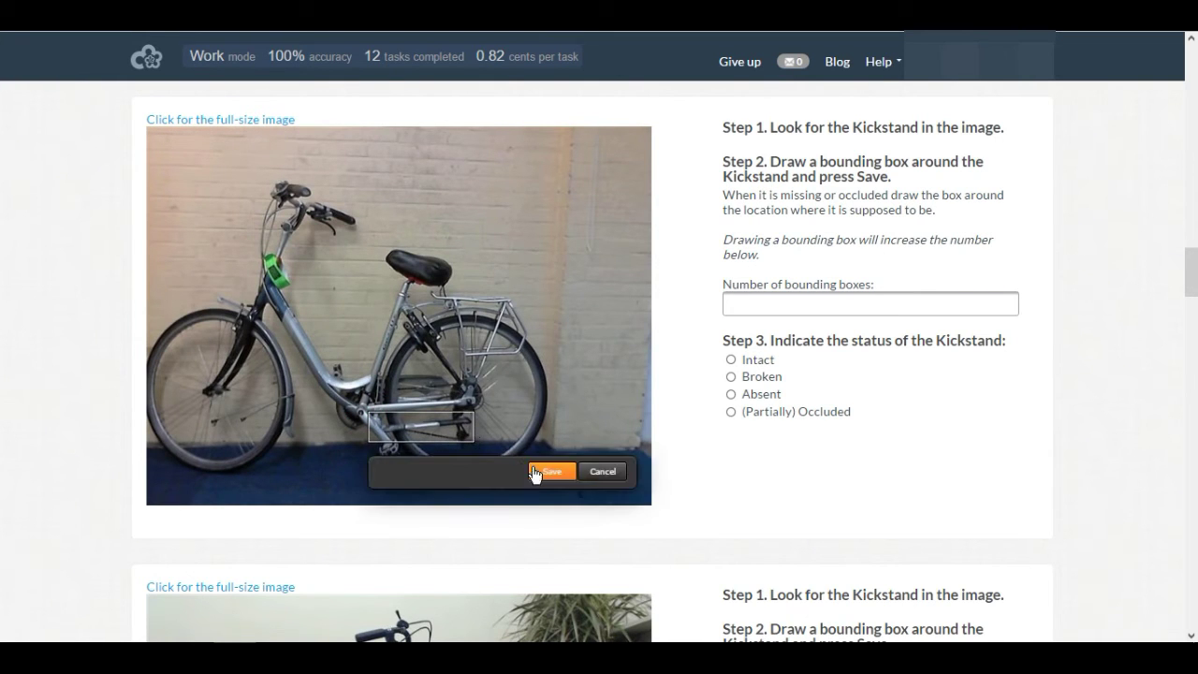
pyautogui.click(552, 471)
pyautogui.click(760, 360)
pyautogui.scroll(-5, 653, 383)
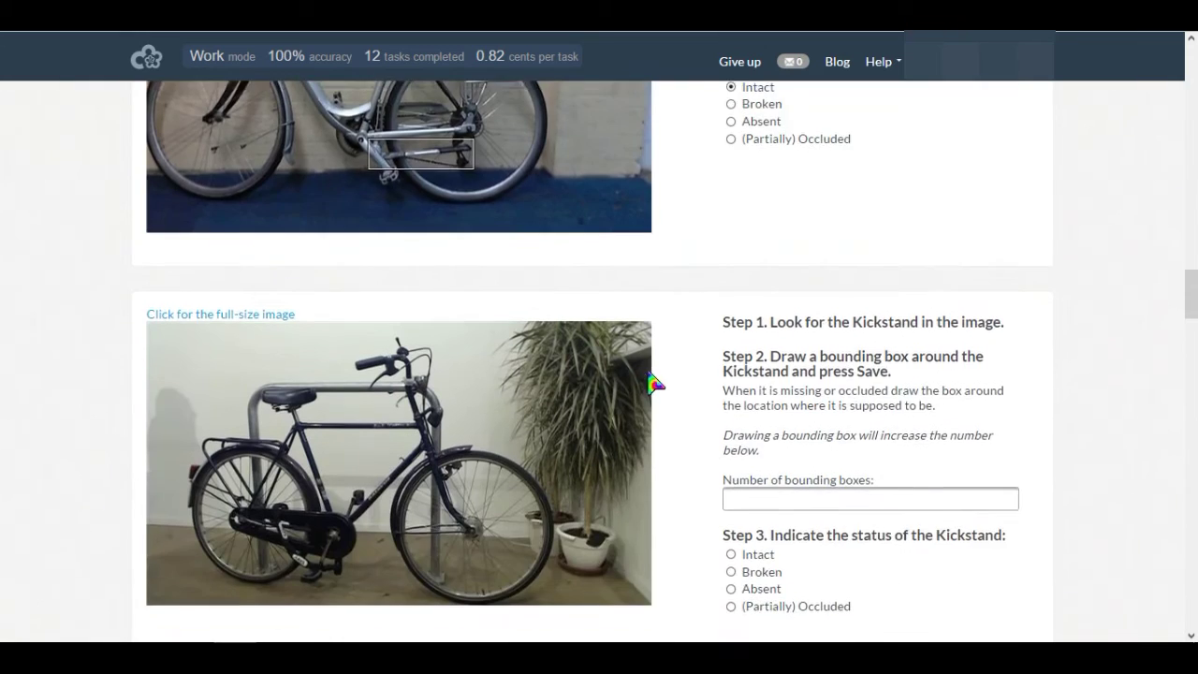
pyautogui.moveTo(361, 337); pyautogui.dragTo(275, 394)
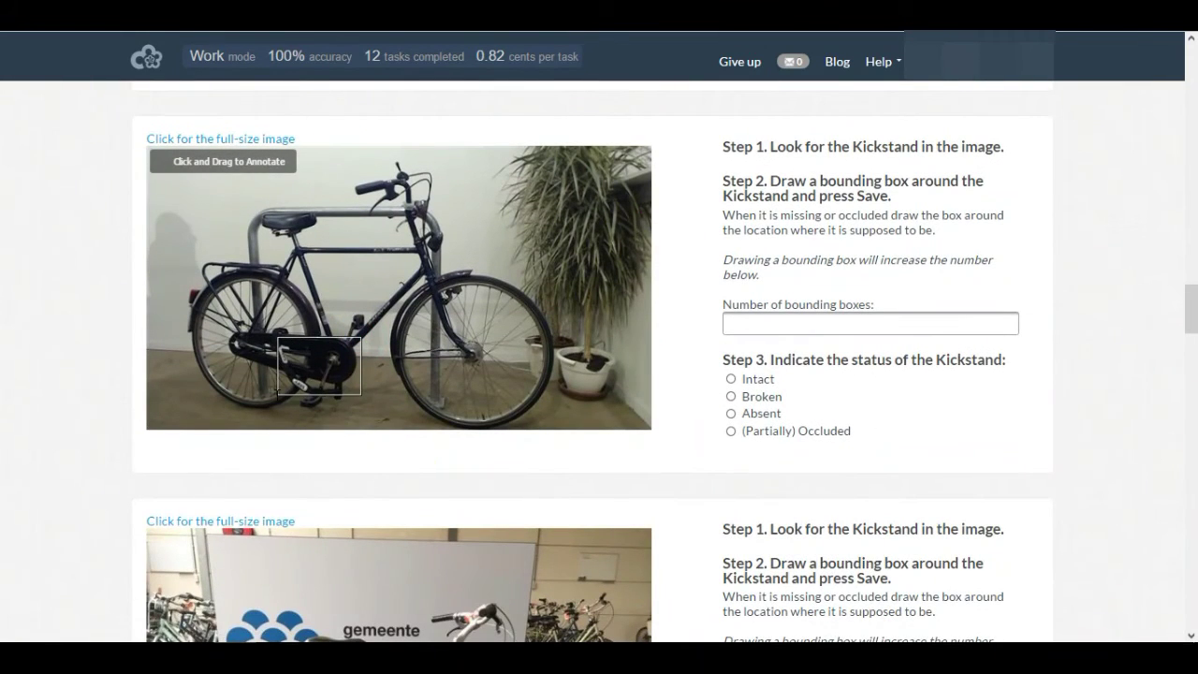
pyautogui.click(458, 430)
pyautogui.click(731, 431)
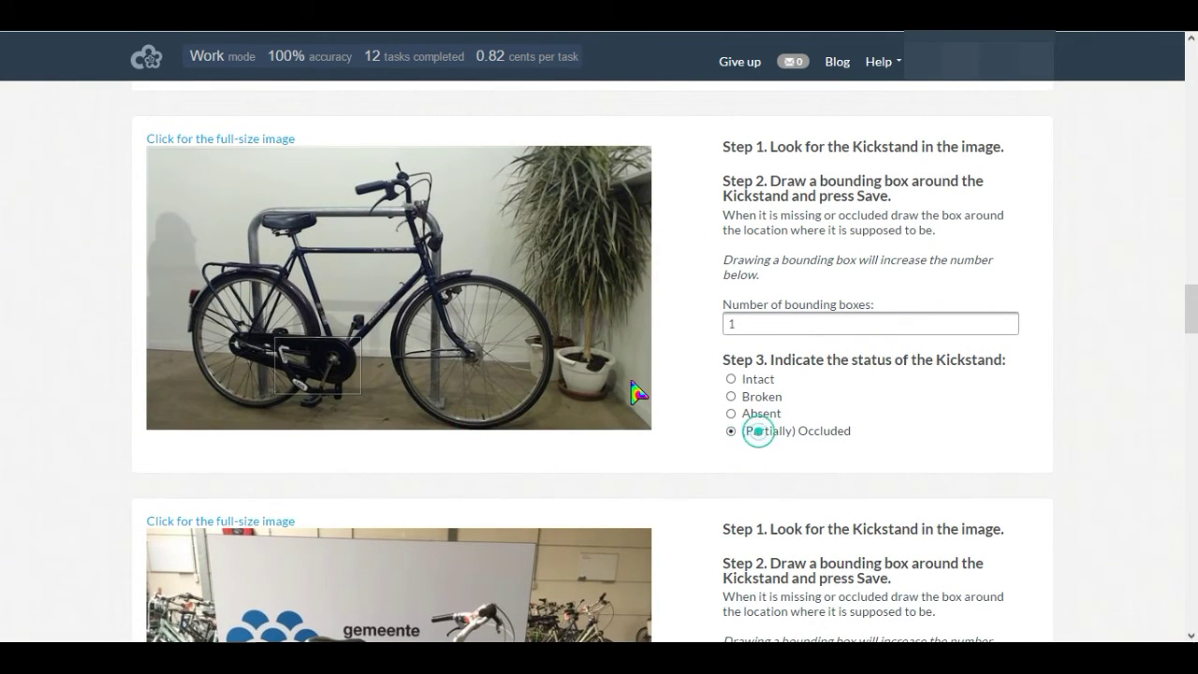
# - Box the next silver bike's kickstand as (Partially) Occluded, then box and save the yellow bike's
pyautogui.scroll(-5, 628, 375)
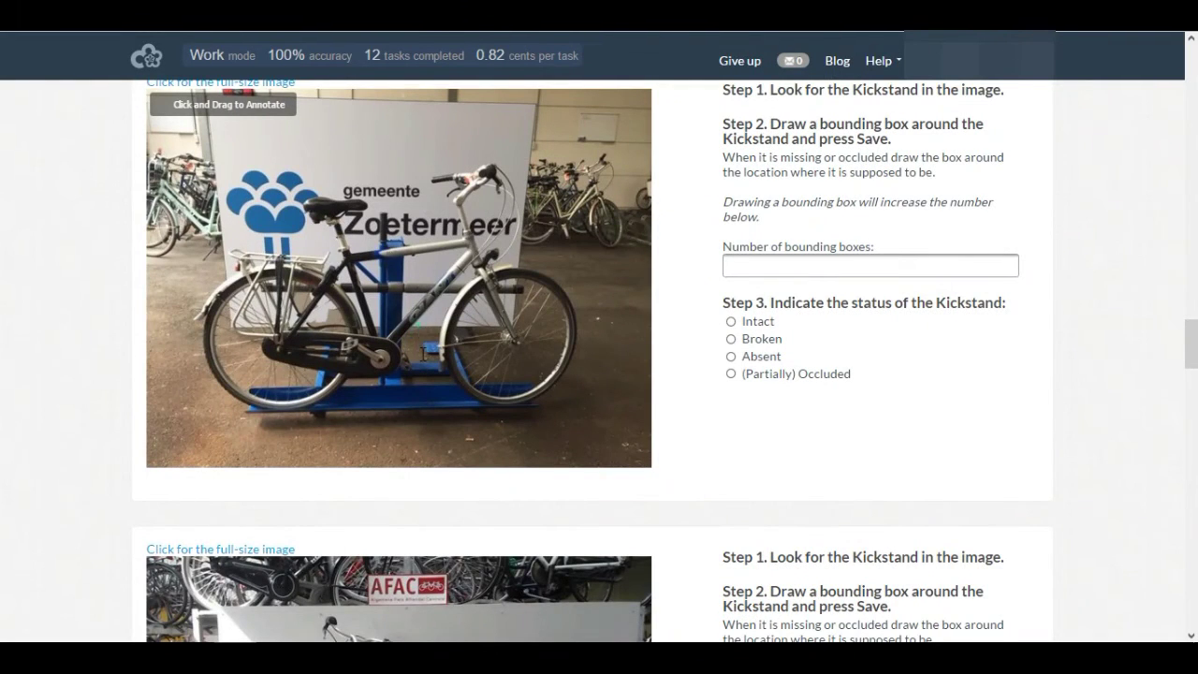
pyautogui.moveTo(417, 325); pyautogui.dragTo(300, 376)
pyautogui.click(478, 402)
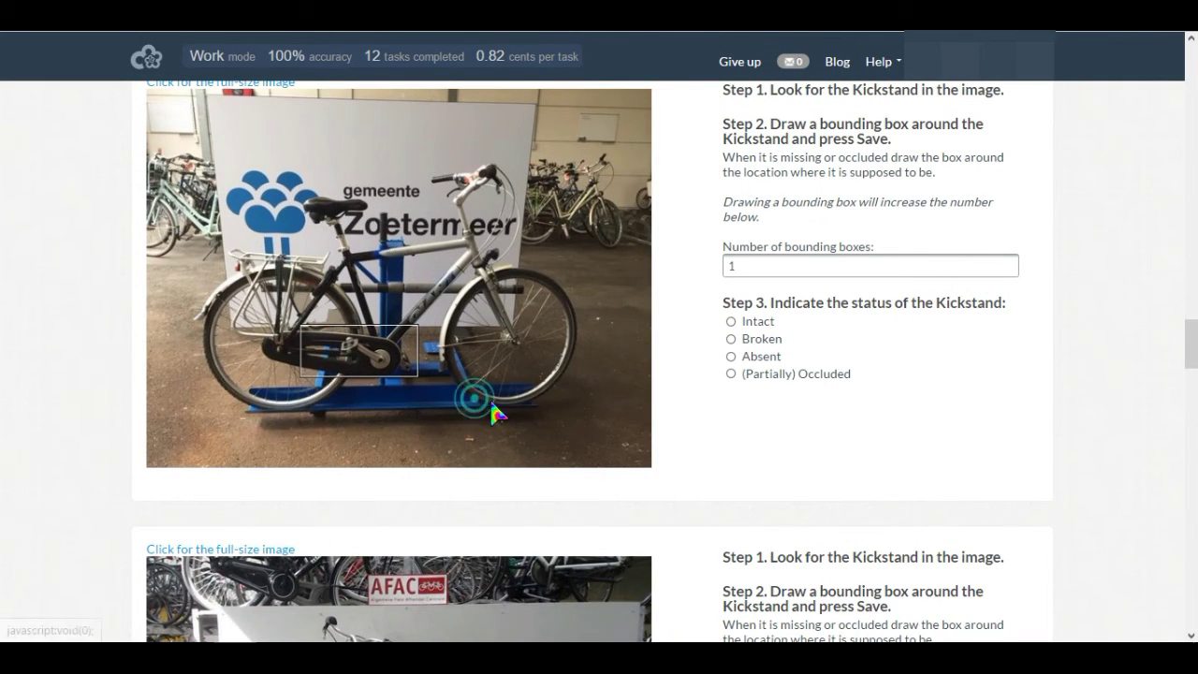
pyautogui.click(789, 376)
pyautogui.scroll(-4, 631, 406)
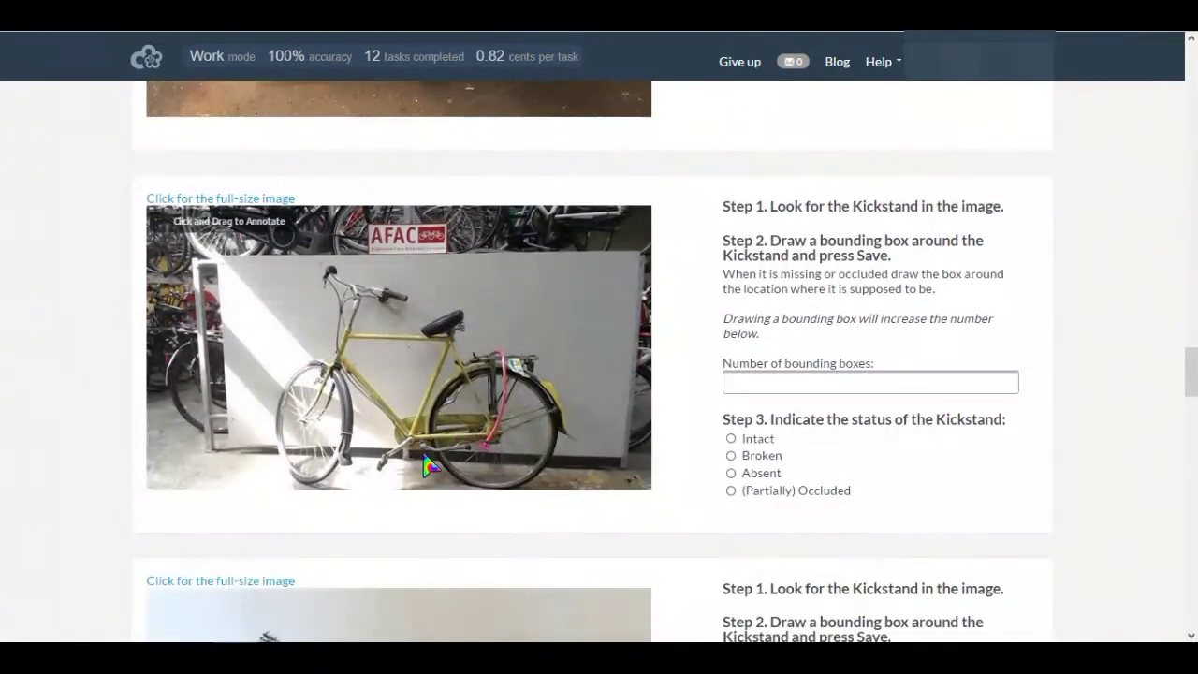
pyautogui.moveTo(404, 434); pyautogui.dragTo(483, 460)
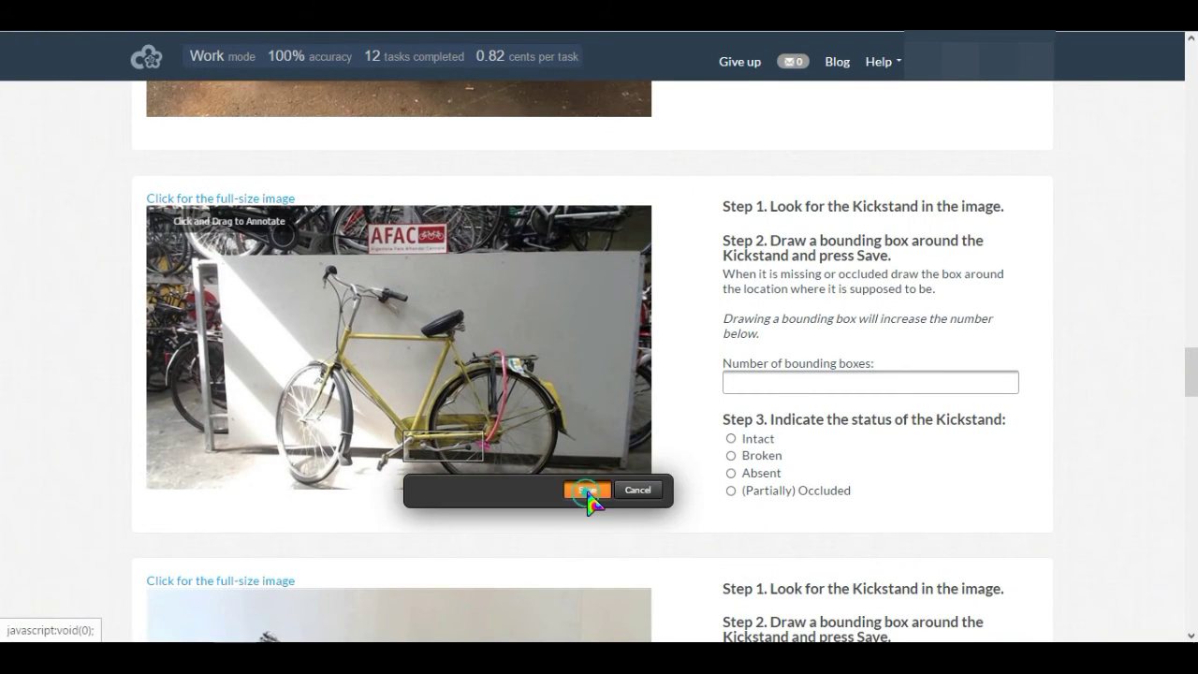
pyautogui.click(584, 493)
# - Box and save kickstands on the black bike and the bike by the pole, both Intact
pyautogui.scroll(-5, 777, 443)
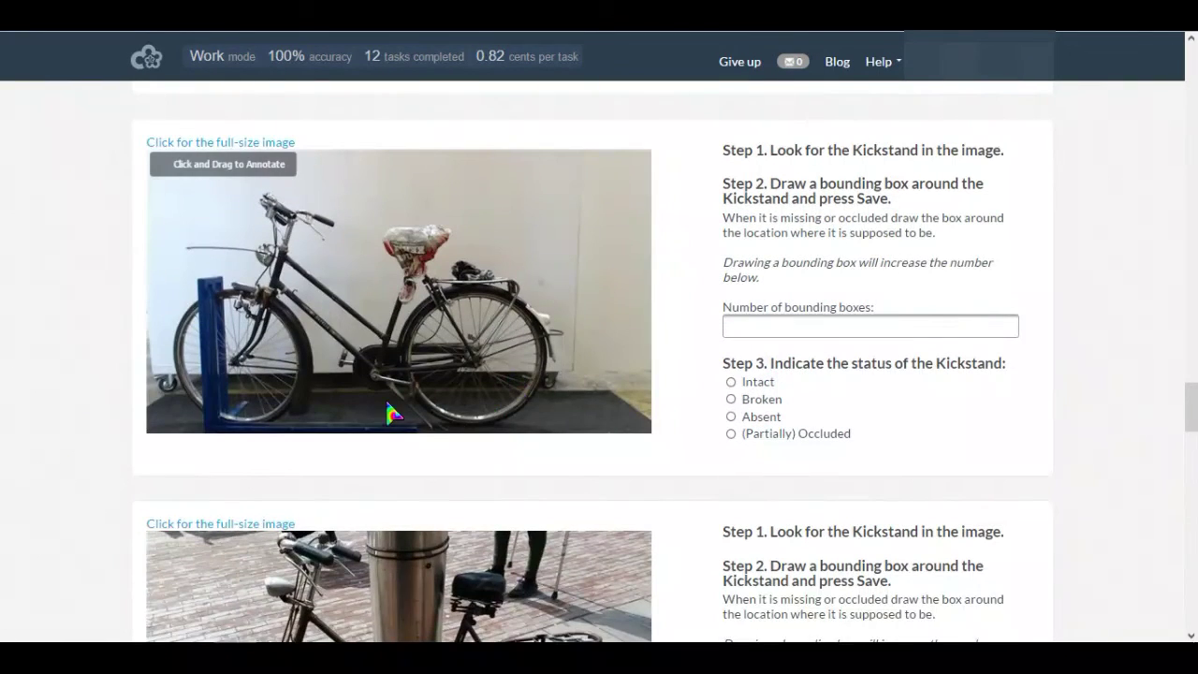
pyautogui.moveTo(373, 372)
pyautogui.mouseDown()
pyautogui.moveTo(446, 441)
pyautogui.moveTo(436, 429)
pyautogui.mouseUp()
pyautogui.click(553, 458)
pyautogui.click(760, 383)
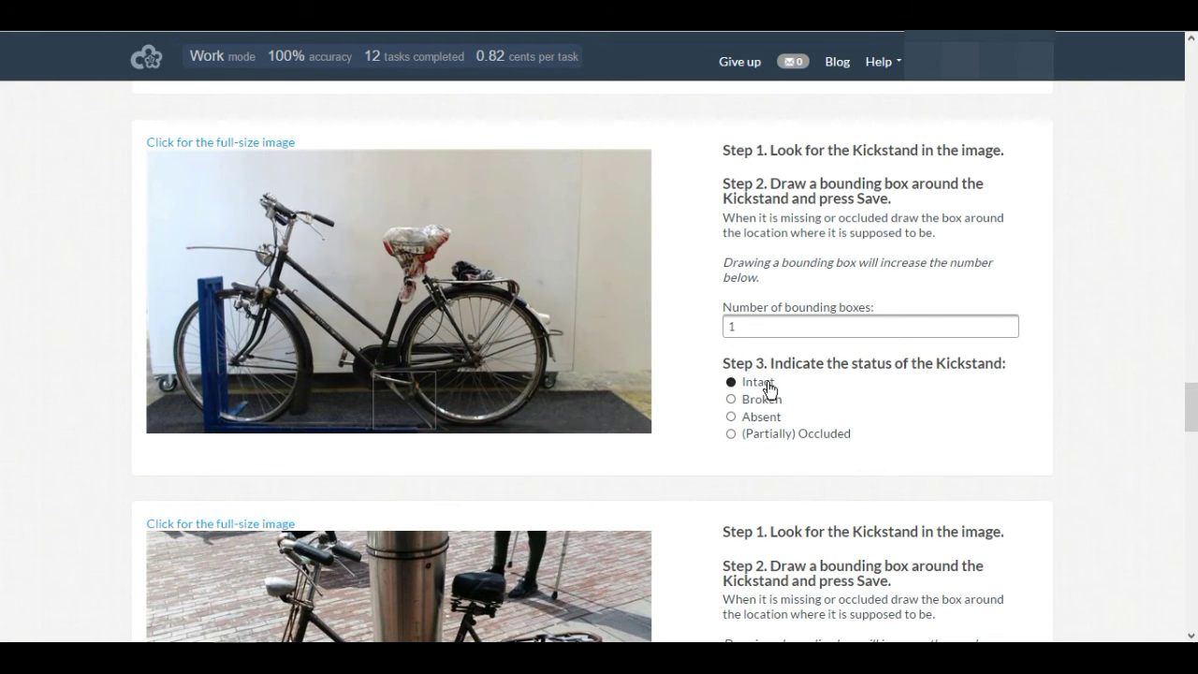
pyautogui.scroll(-4, 706, 388)
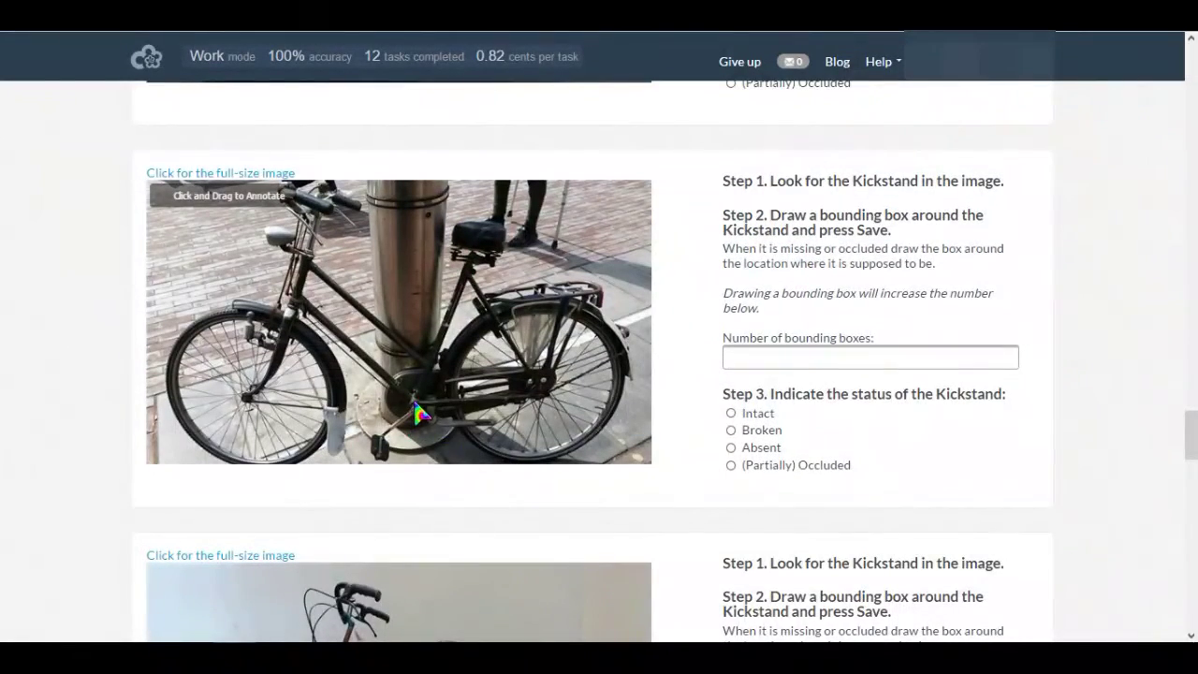
pyautogui.moveTo(412, 400); pyautogui.dragTo(519, 436)
pyautogui.click(600, 466)
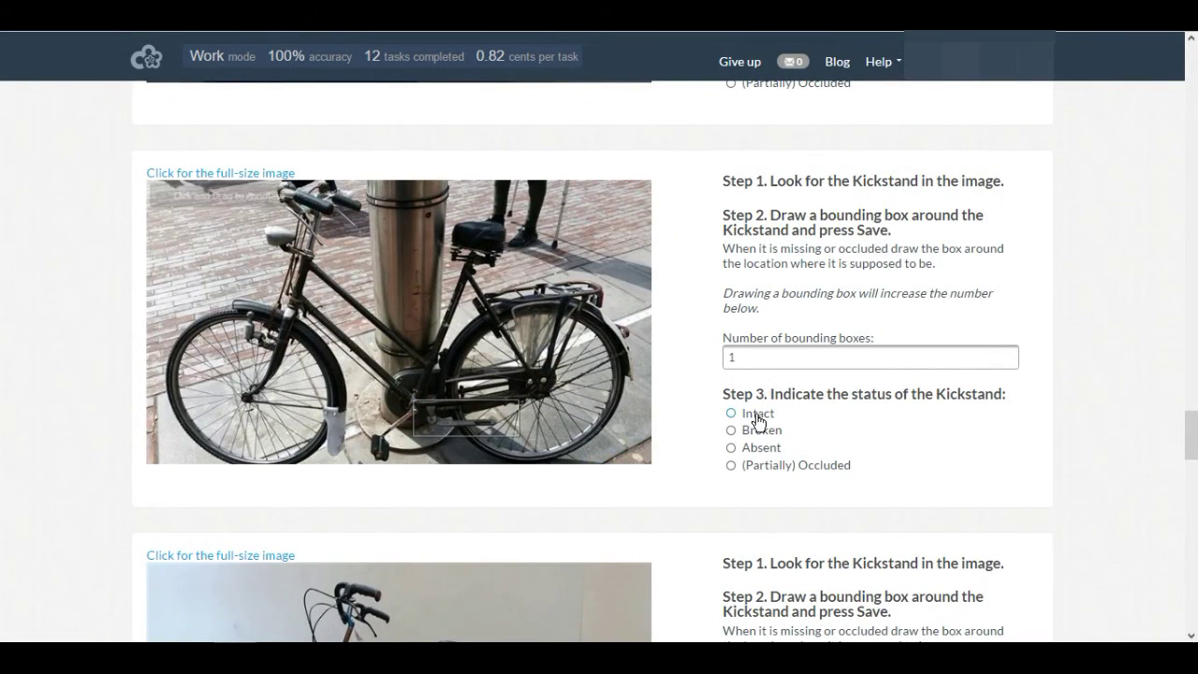
pyautogui.click(756, 413)
# - Box the teal-and-white bike's kickstand as Absent and the black bike's as (Partially) Occluded
pyautogui.scroll(-4, 628, 406)
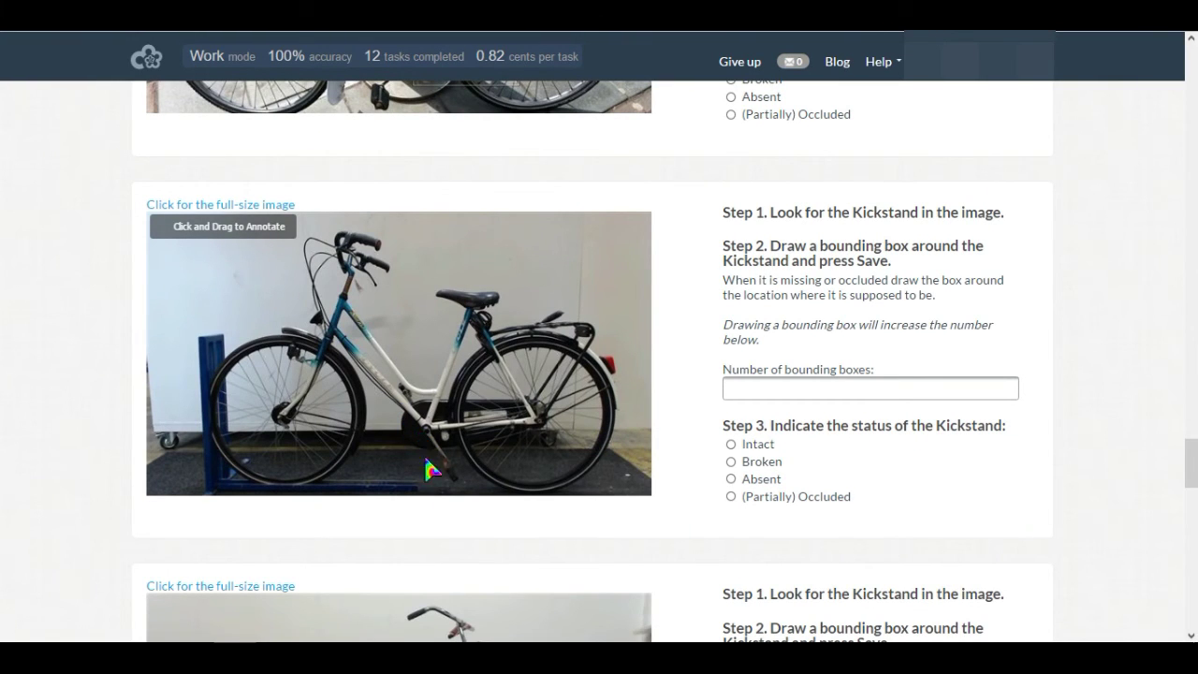
pyautogui.moveTo(393, 406); pyautogui.dragTo(490, 441)
pyautogui.click(565, 469)
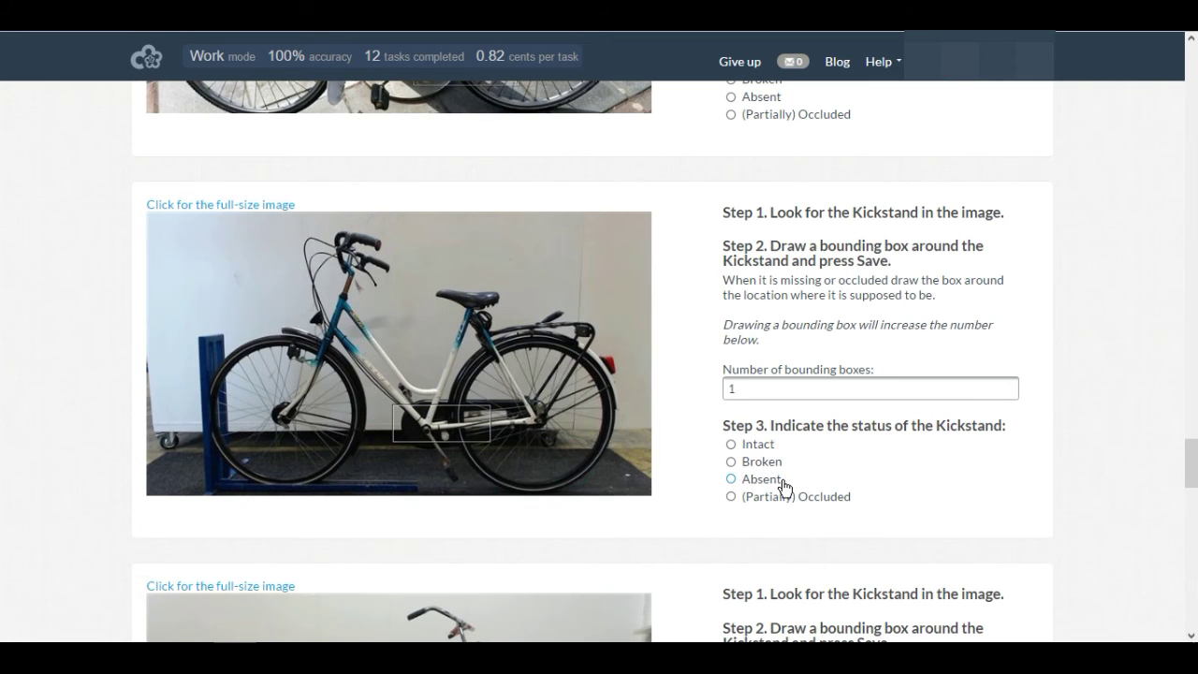
pyautogui.click(817, 502)
pyautogui.click(781, 478)
pyautogui.scroll(-3, 666, 440)
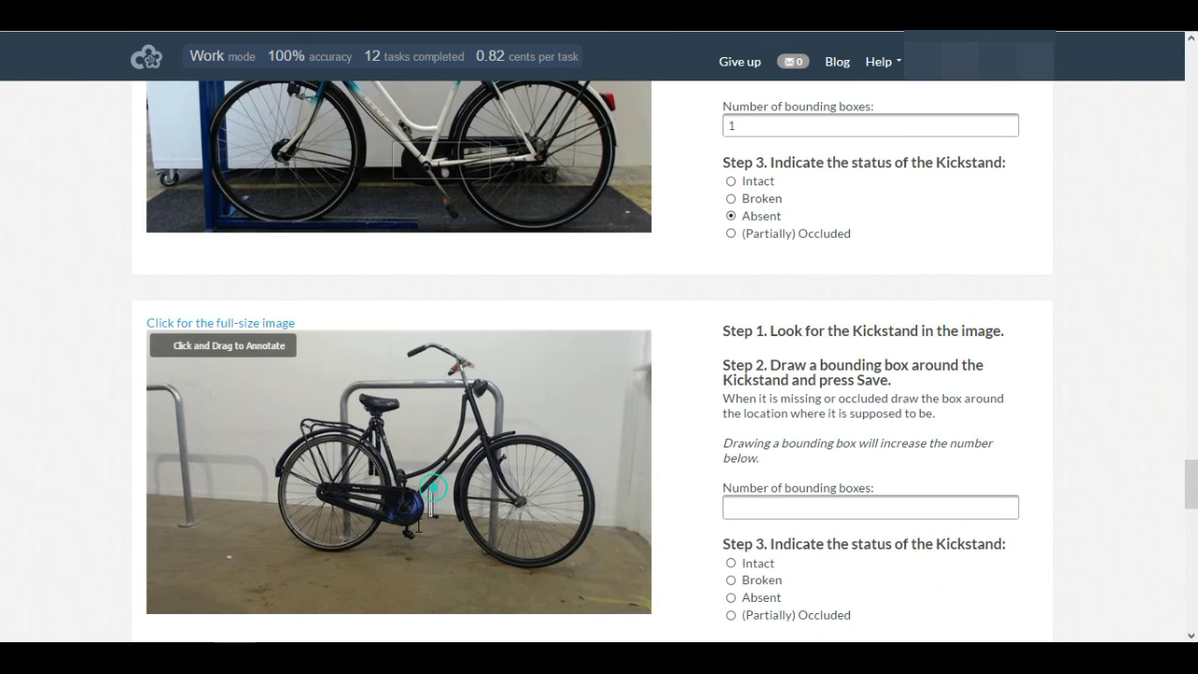
pyautogui.moveTo(433, 486); pyautogui.dragTo(352, 524)
pyautogui.click(534, 553)
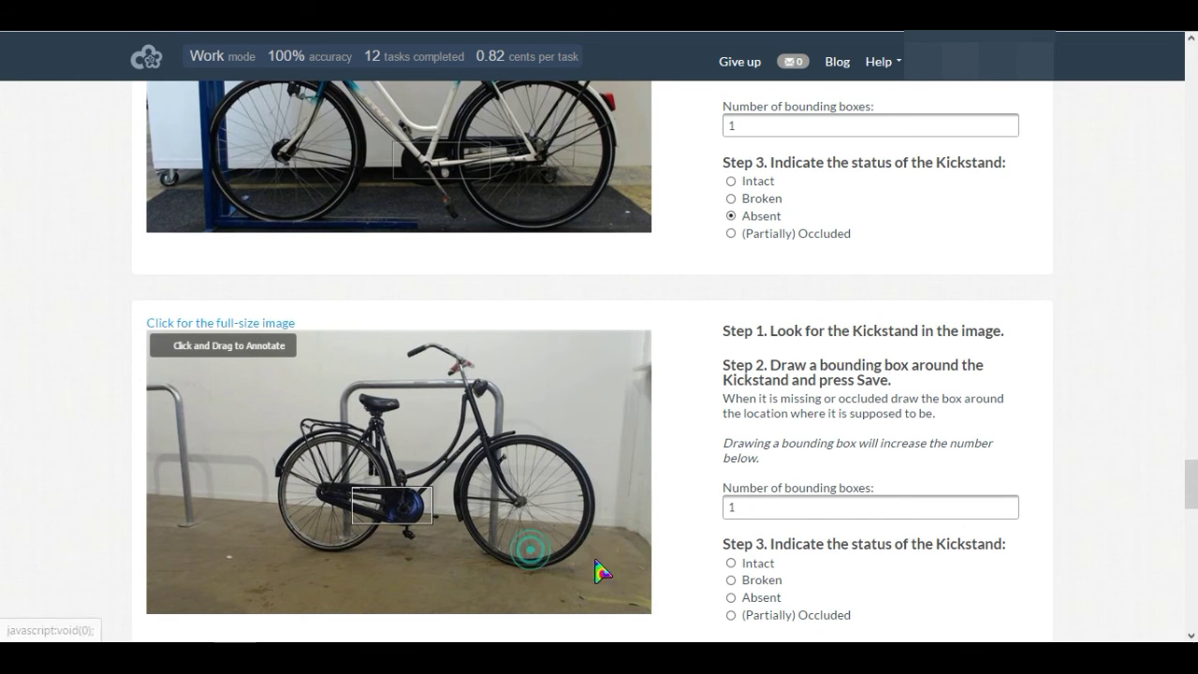
pyautogui.click(796, 618)
pyautogui.scroll(-5, 690, 477)
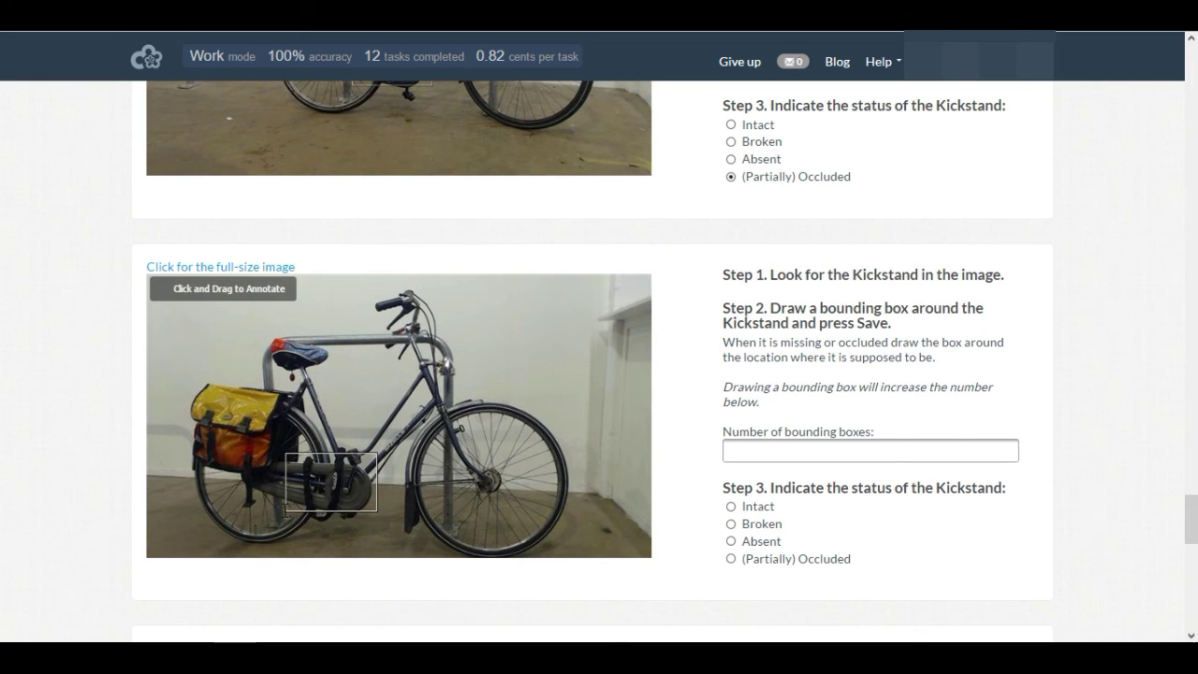
# - Replace the misplaced pannier-bike box with one around its kickstand, marked (Partially) Occluded
pyautogui.moveTo(284, 511); pyautogui.dragTo(283, 498)
pyautogui.click(532, 529)
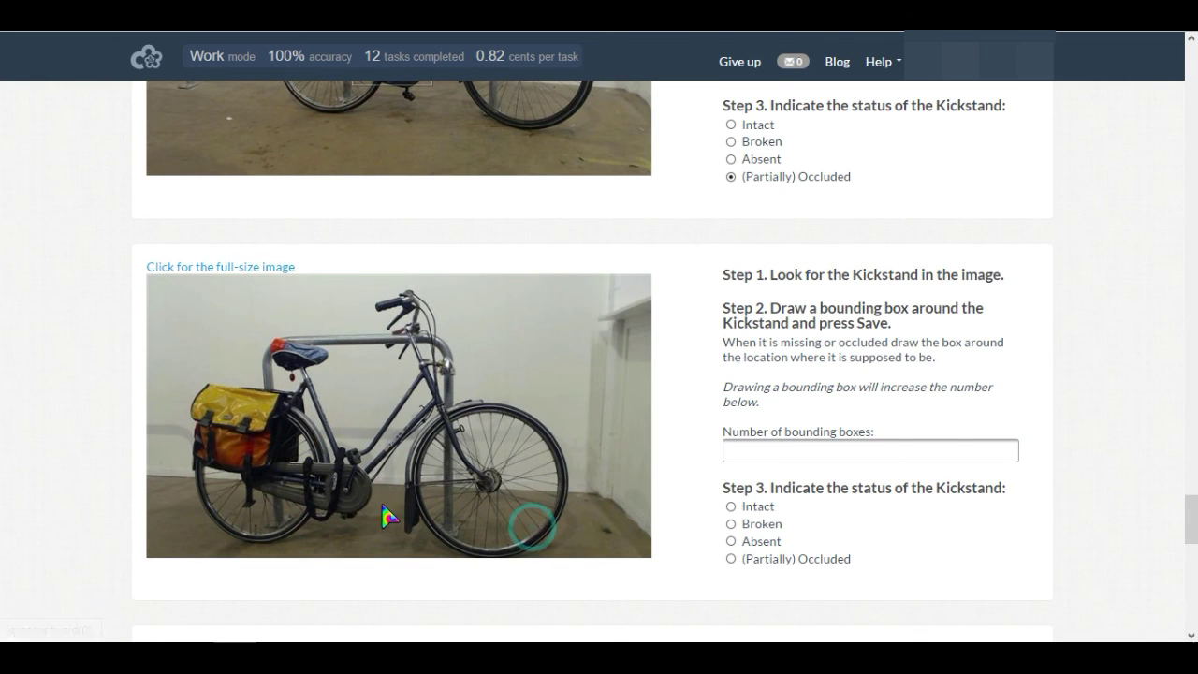
pyautogui.moveTo(354, 493); pyautogui.dragTo(271, 518)
pyautogui.click(452, 546)
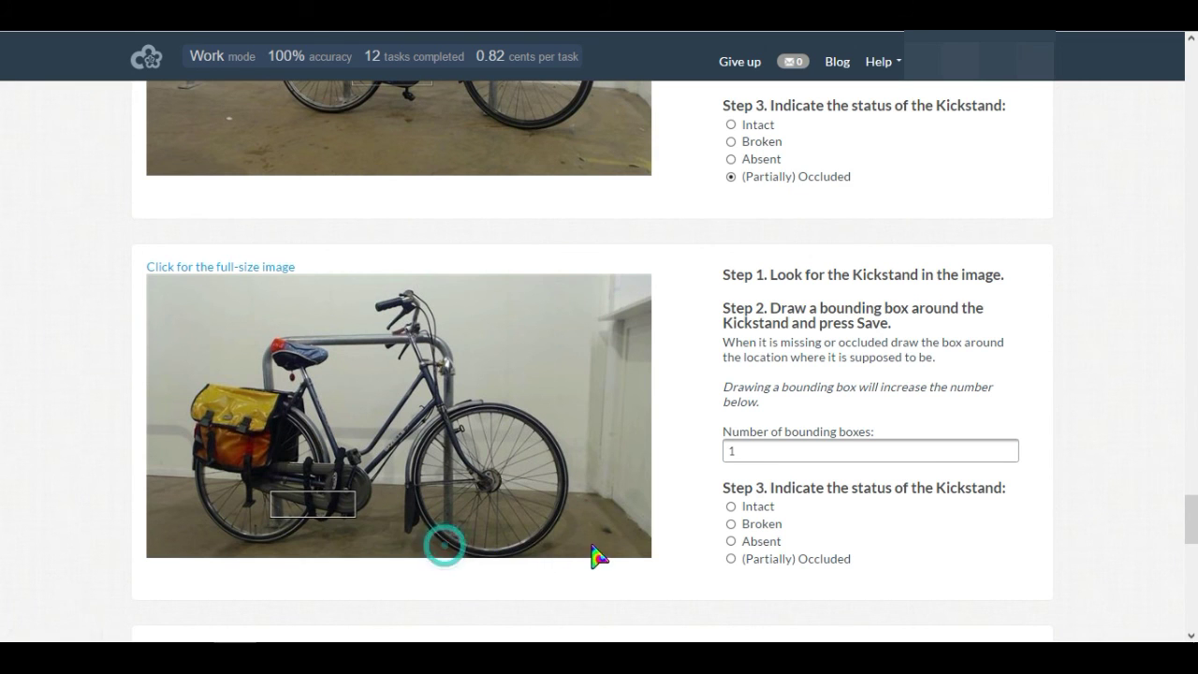
pyautogui.click(789, 561)
# - Box the black bike's kickstand spot as Absent and the blue mountain bike's as Intact
pyautogui.scroll(-2, 653, 428)
pyautogui.scroll(-3, 655, 426)
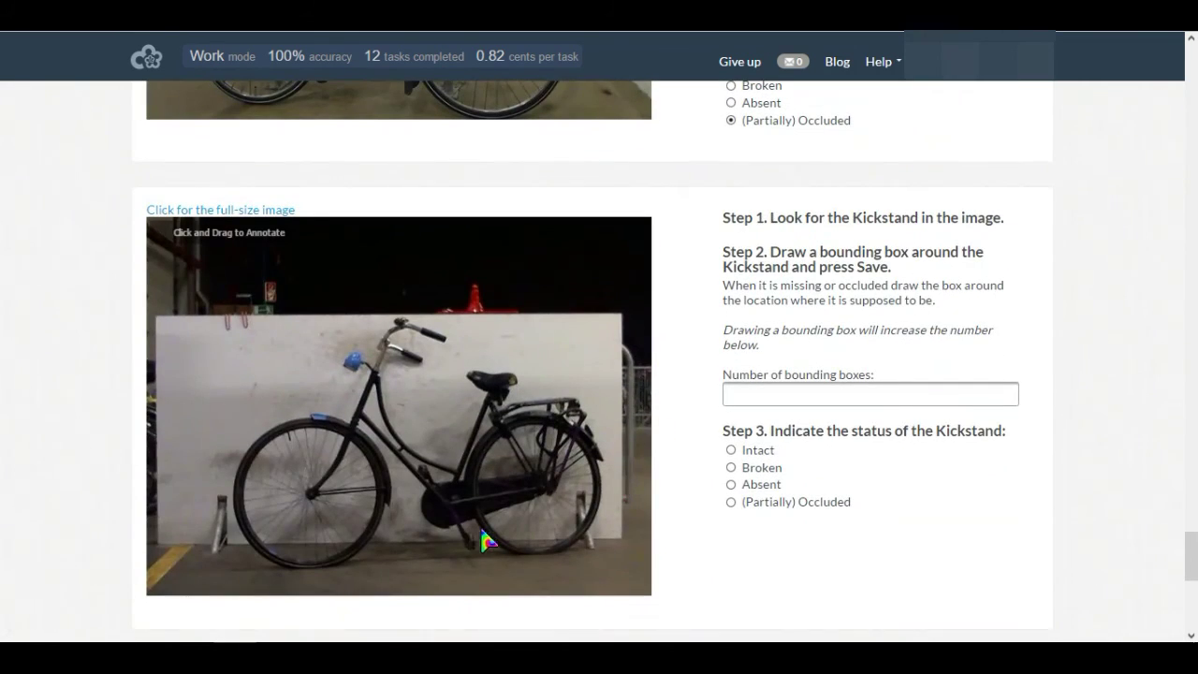
pyautogui.moveTo(421, 494); pyautogui.dragTo(501, 525)
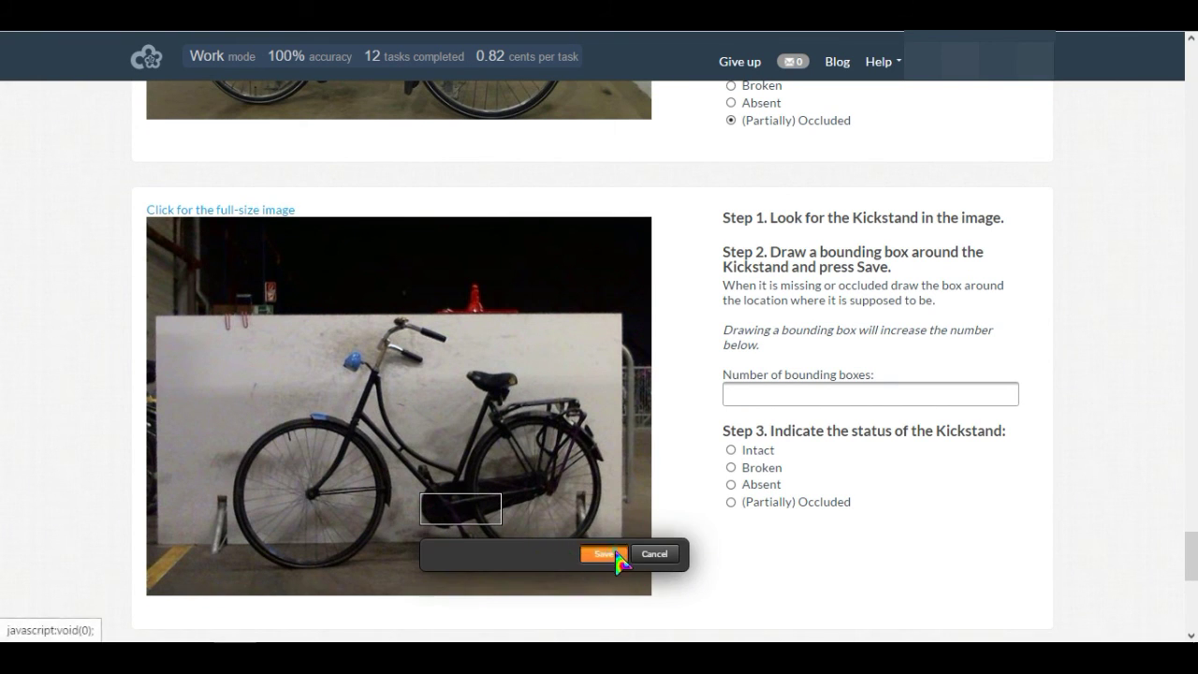
pyautogui.click(608, 559)
pyautogui.click(761, 493)
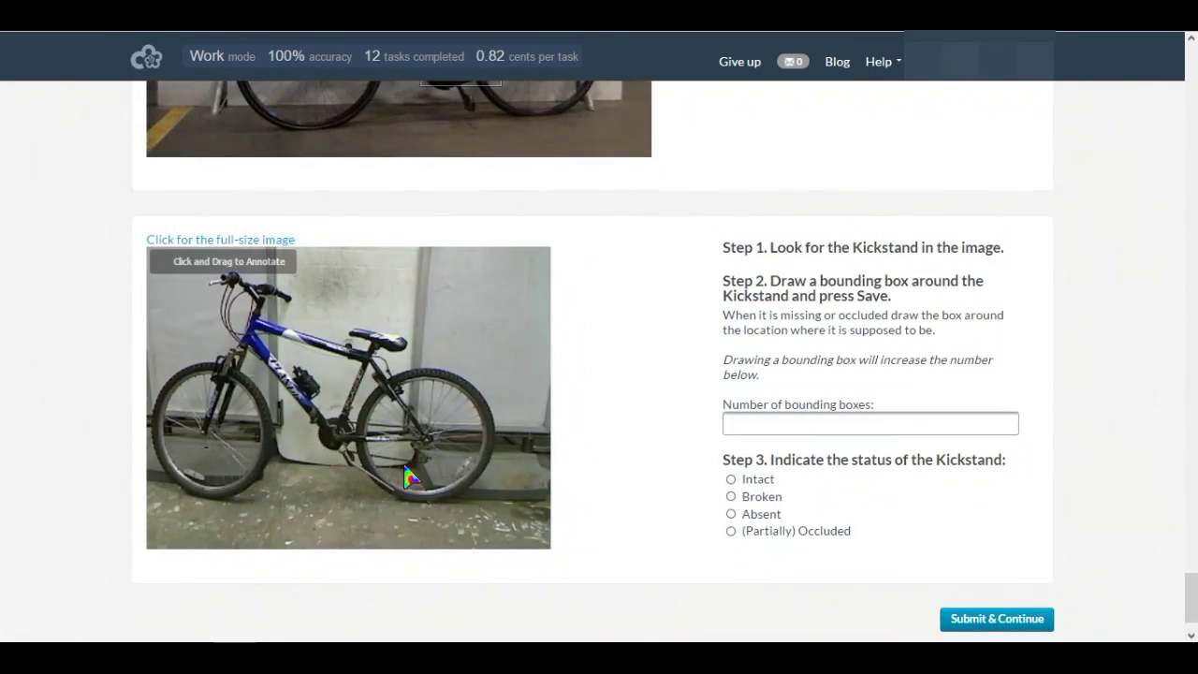
pyautogui.moveTo(333, 437); pyautogui.dragTo(404, 500)
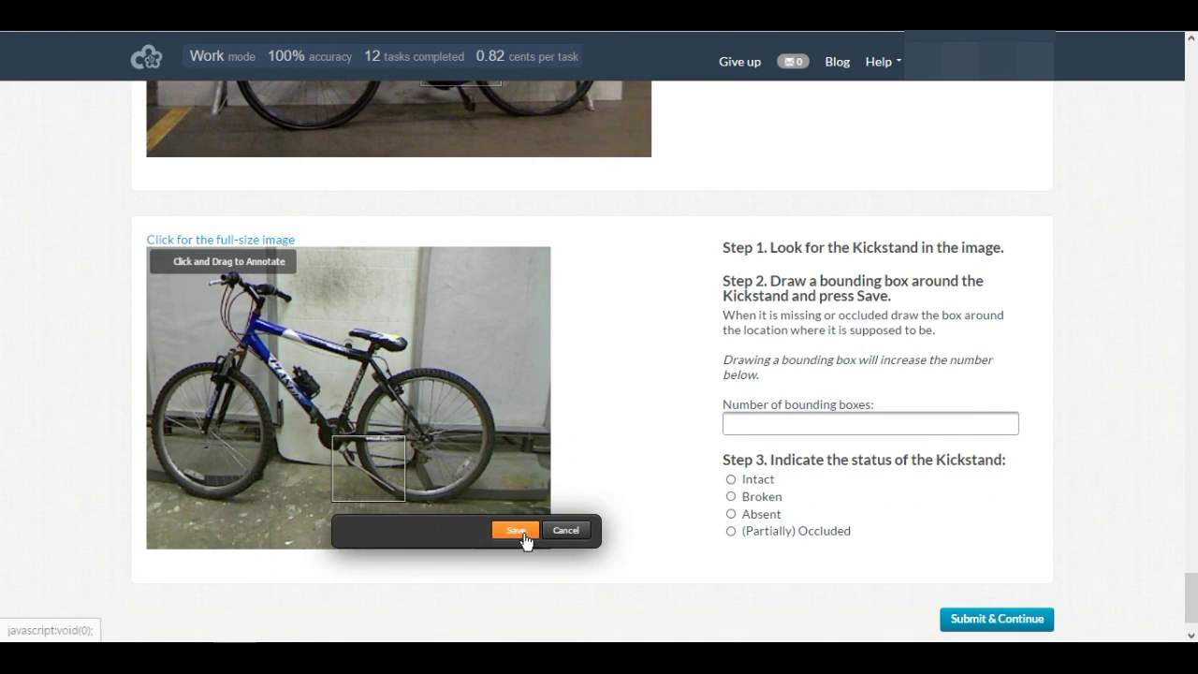
pyautogui.click(516, 534)
pyautogui.click(791, 487)
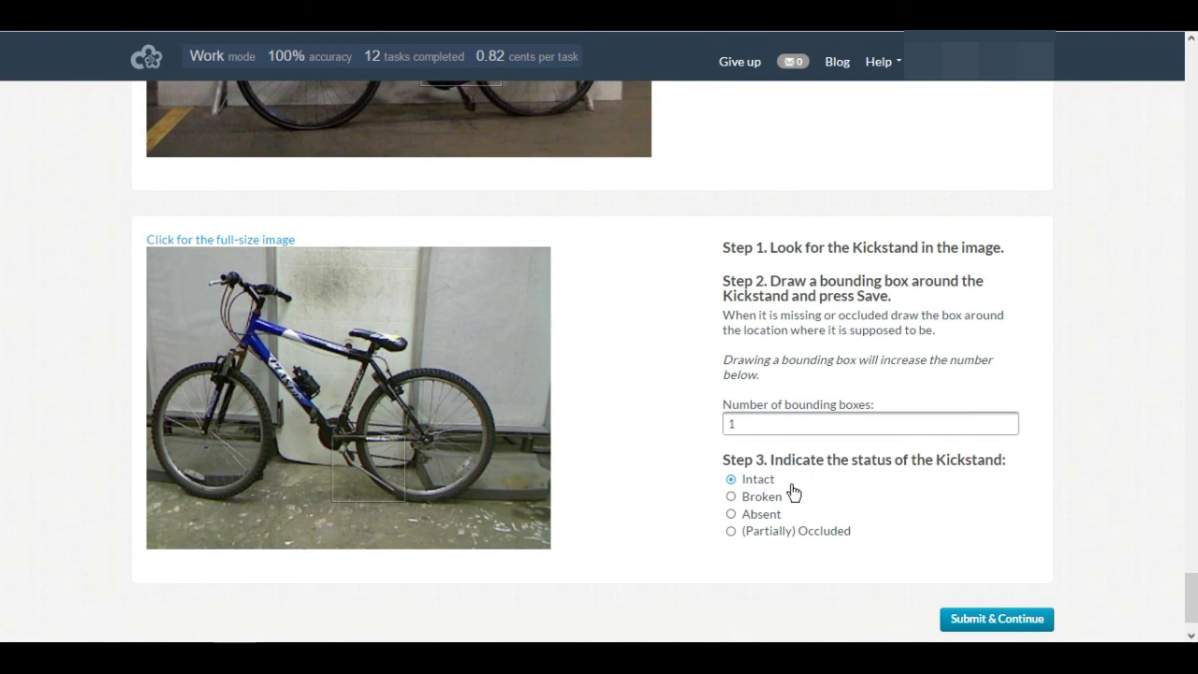